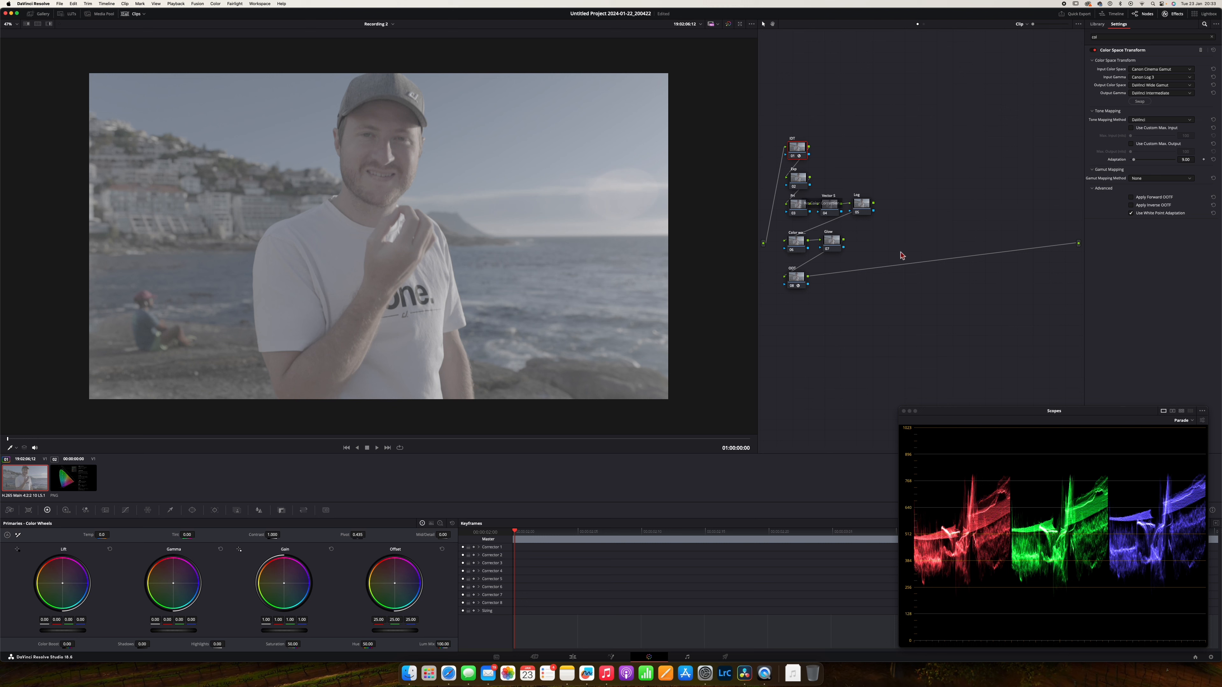
On output node 08's Color Space Transform, set the input color space to DaVinci Wide Gamut and the input gamma to DaVinci Intermediate.
click(797, 280)
click(1146, 72)
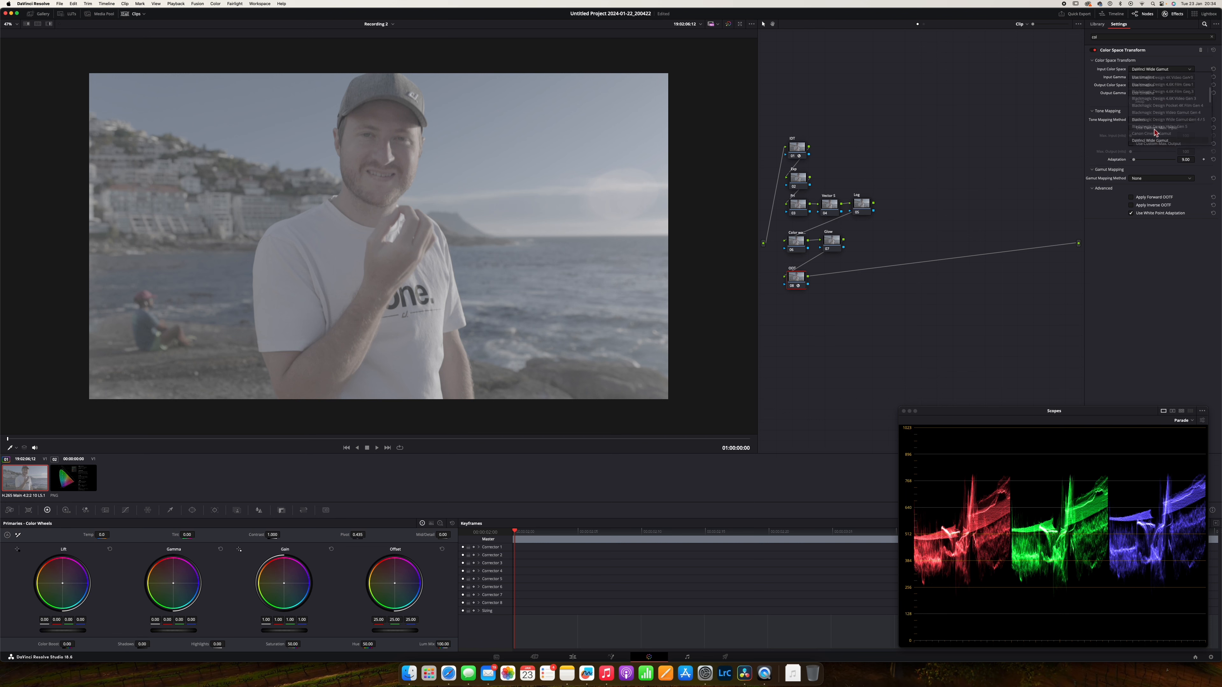
click(1150, 140)
click(1150, 78)
scroll(1154, 93, down, 5)
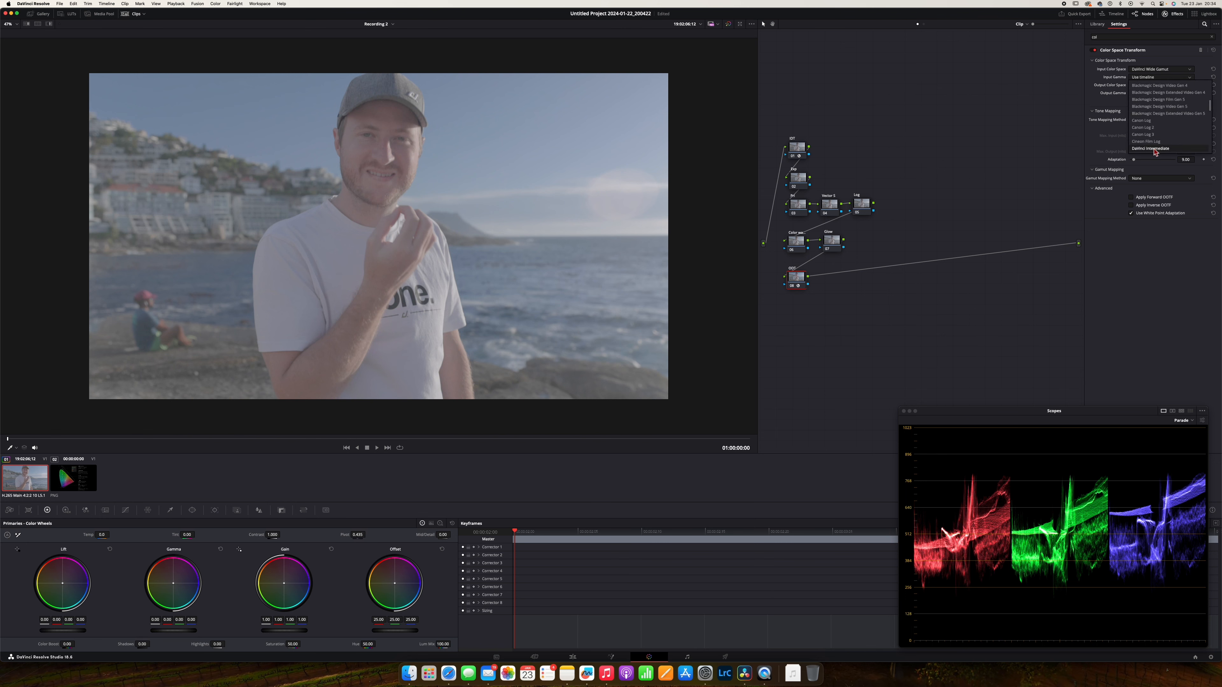
click(1154, 94)
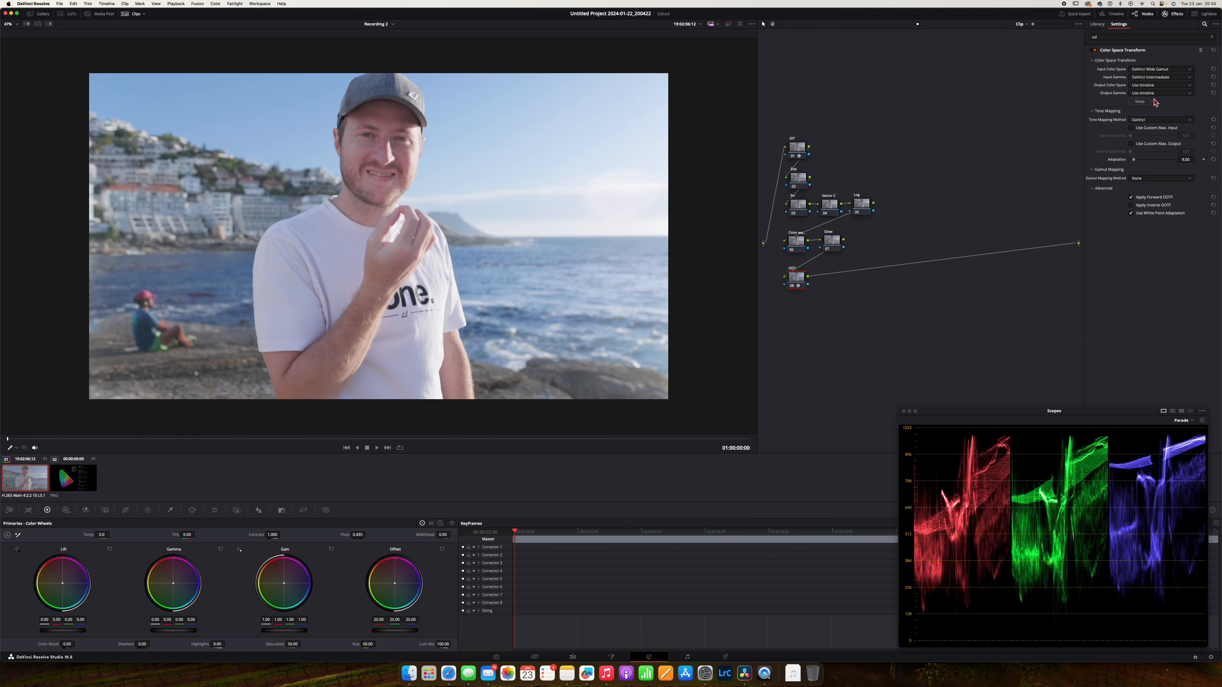
Set the output node's Color Space Transform to output Rec.709 color space with Gamma 2.4.
click(1143, 87)
scroll(1150, 111, down, 10)
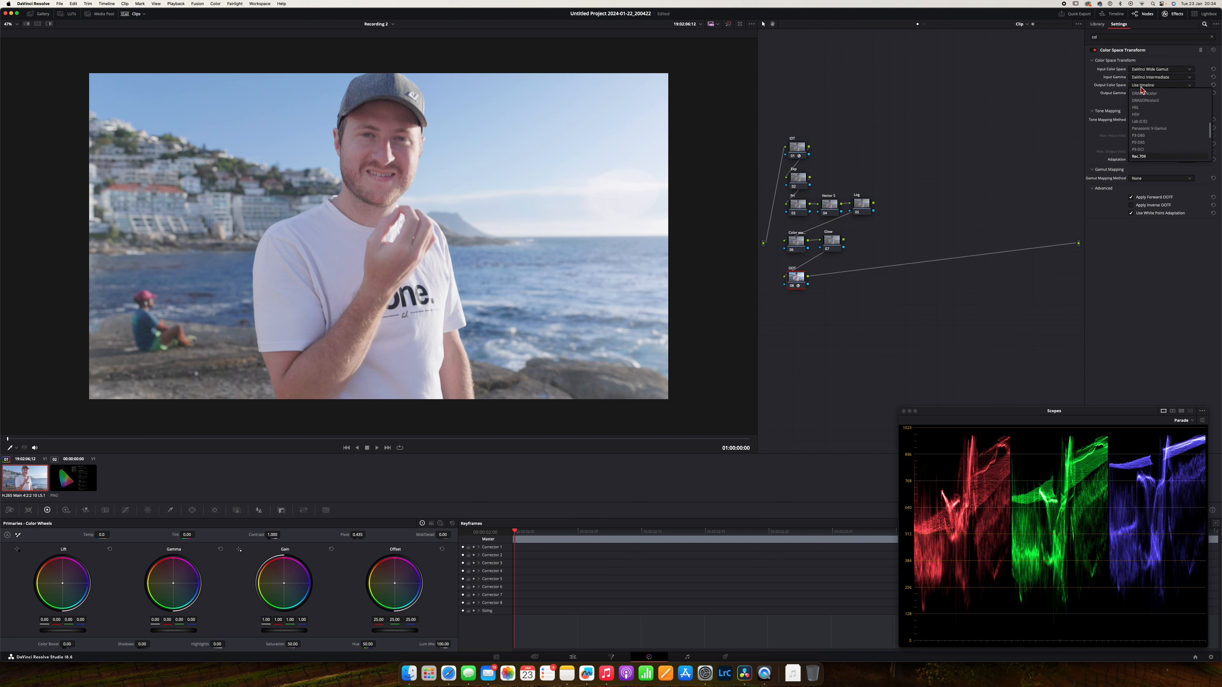
click(1157, 114)
click(1155, 92)
scroll(1153, 139, down, 5)
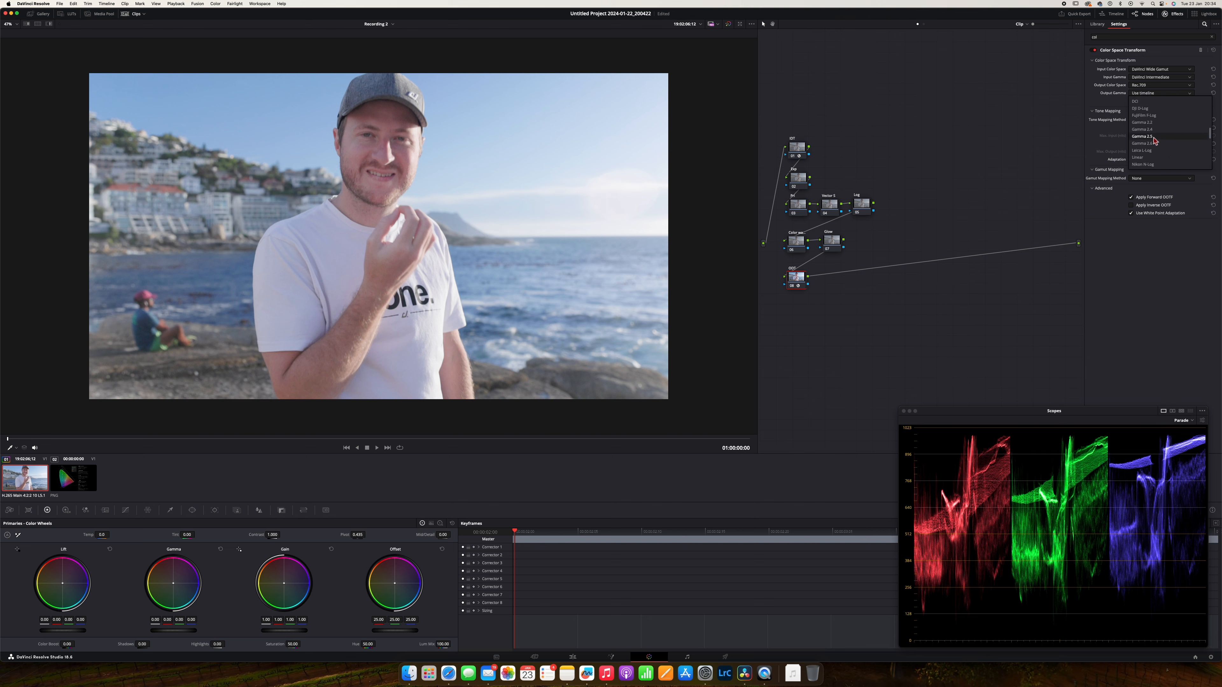
click(1150, 147)
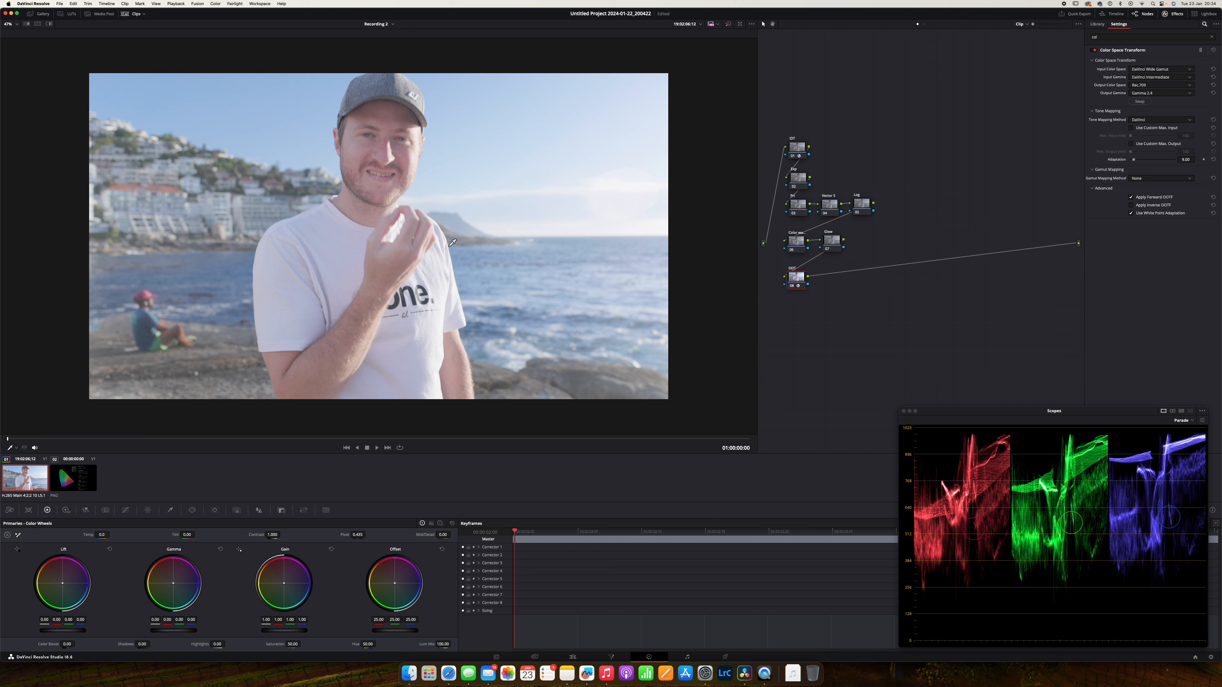
On exposure node 02, lower the master gamma to -0.14 and raise the master gain to 1.22.
click(801, 183)
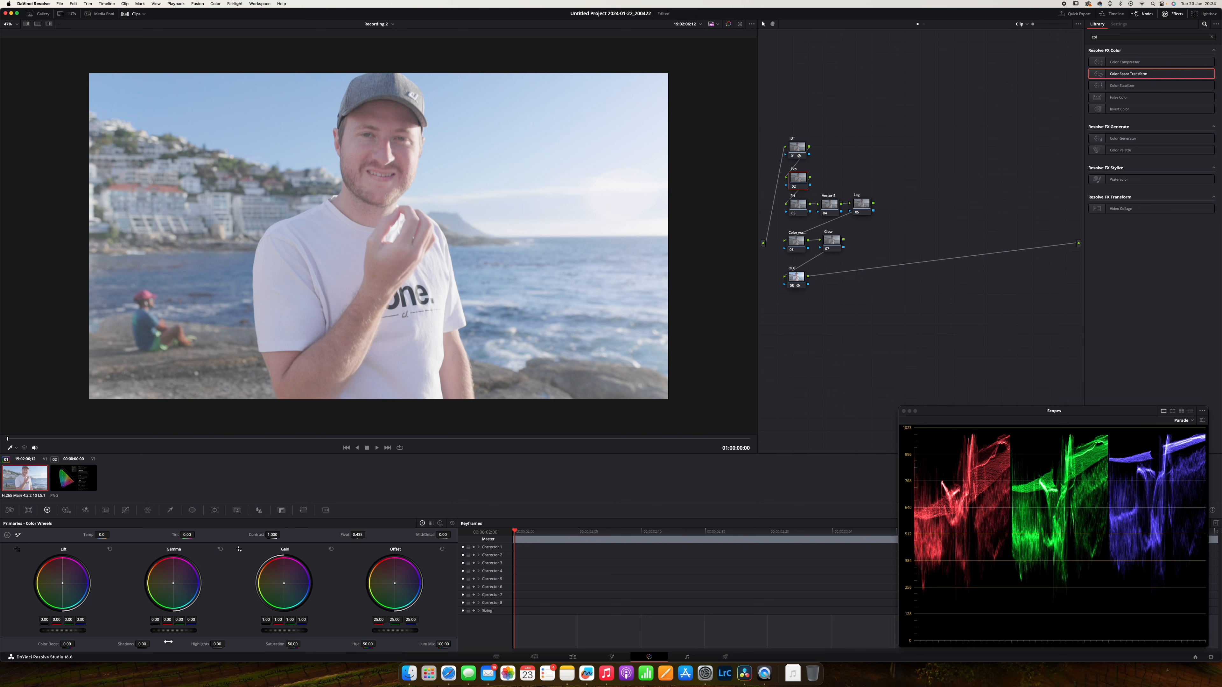
drag(180, 632, 164, 632)
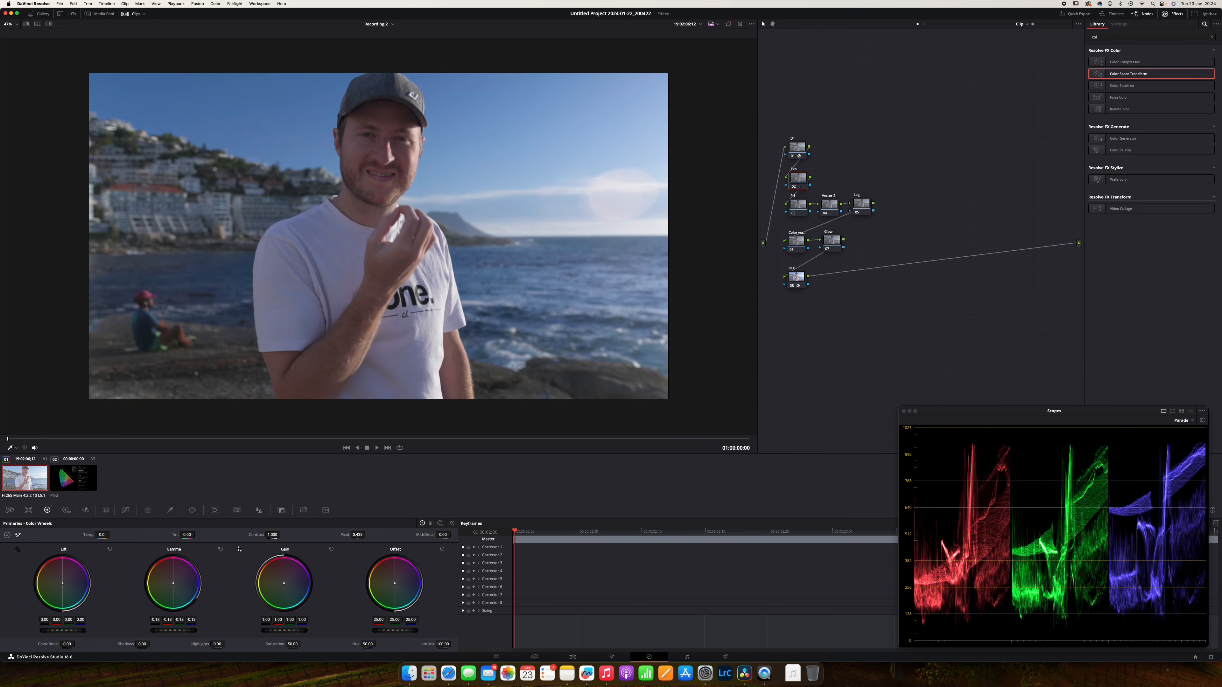
drag(276, 632, 304, 634)
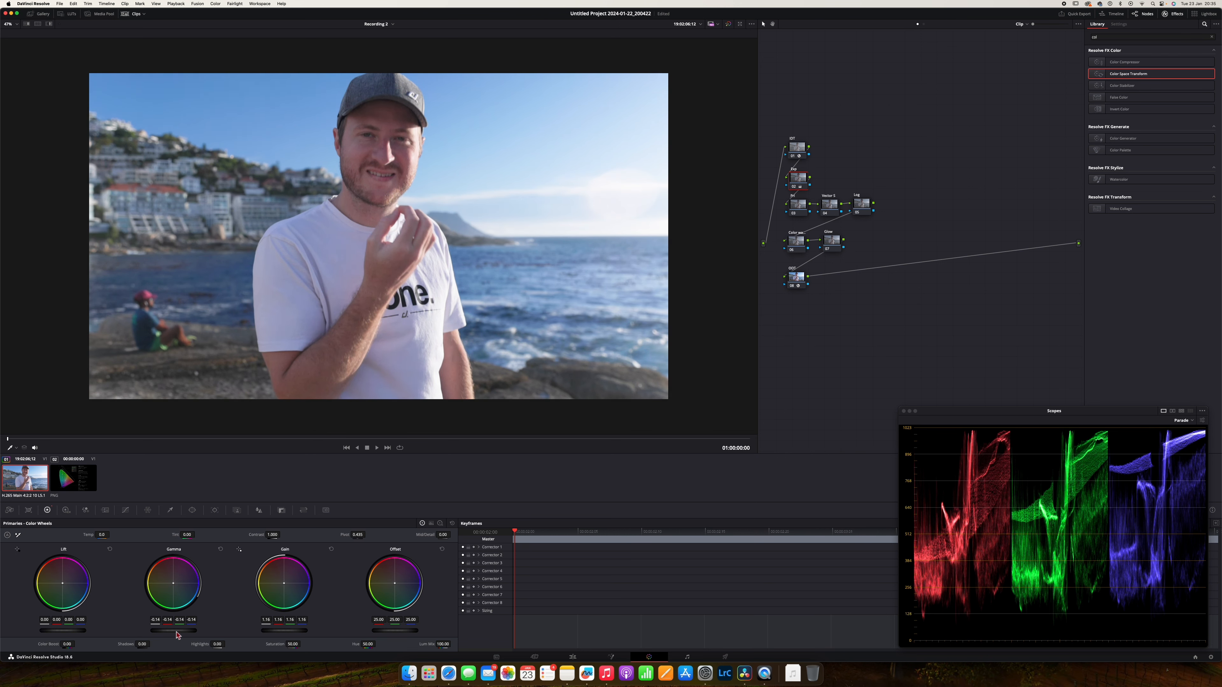
drag(283, 631, 293, 631)
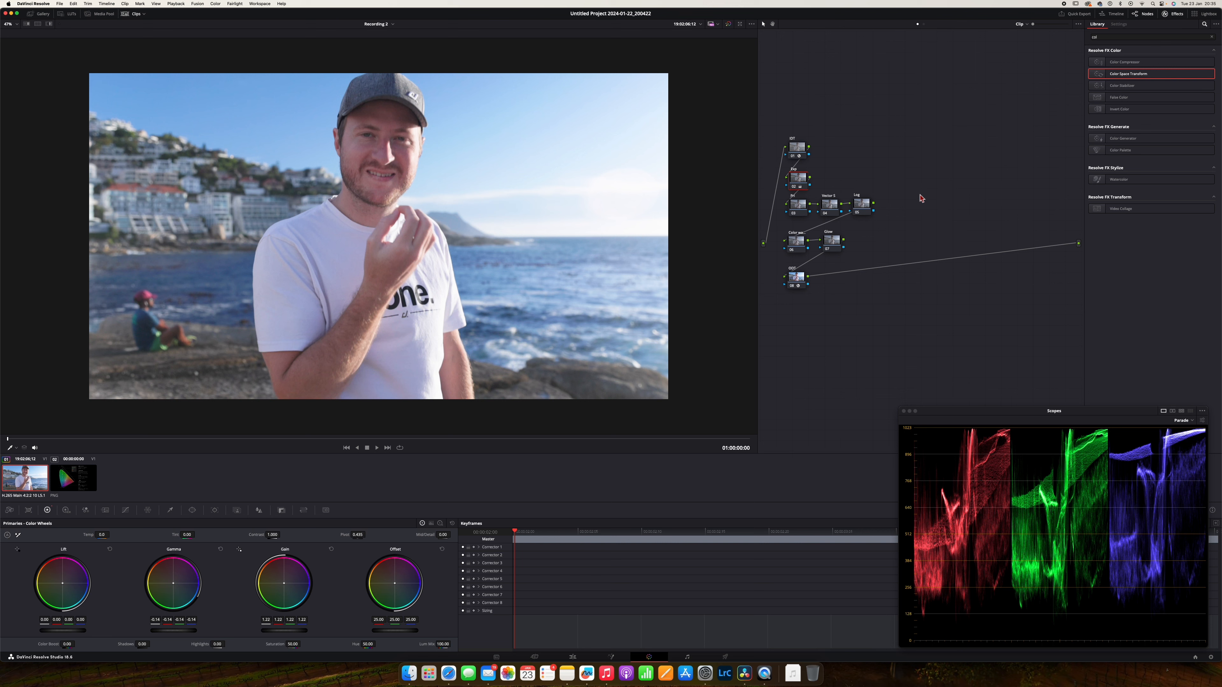
Warm node 03's gamma balance to red 0.01 and blue -0.01, and move the playhead to 01:00:00:03.
click(801, 209)
drag(173, 583, 173, 583)
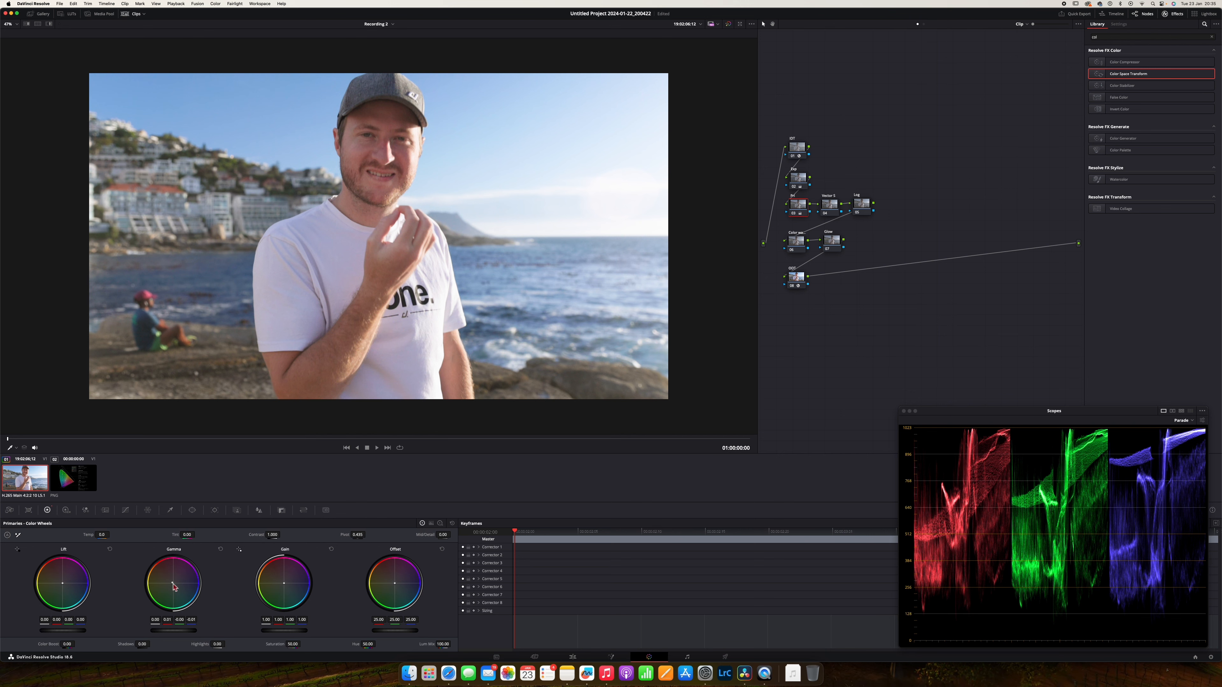
click(46, 439)
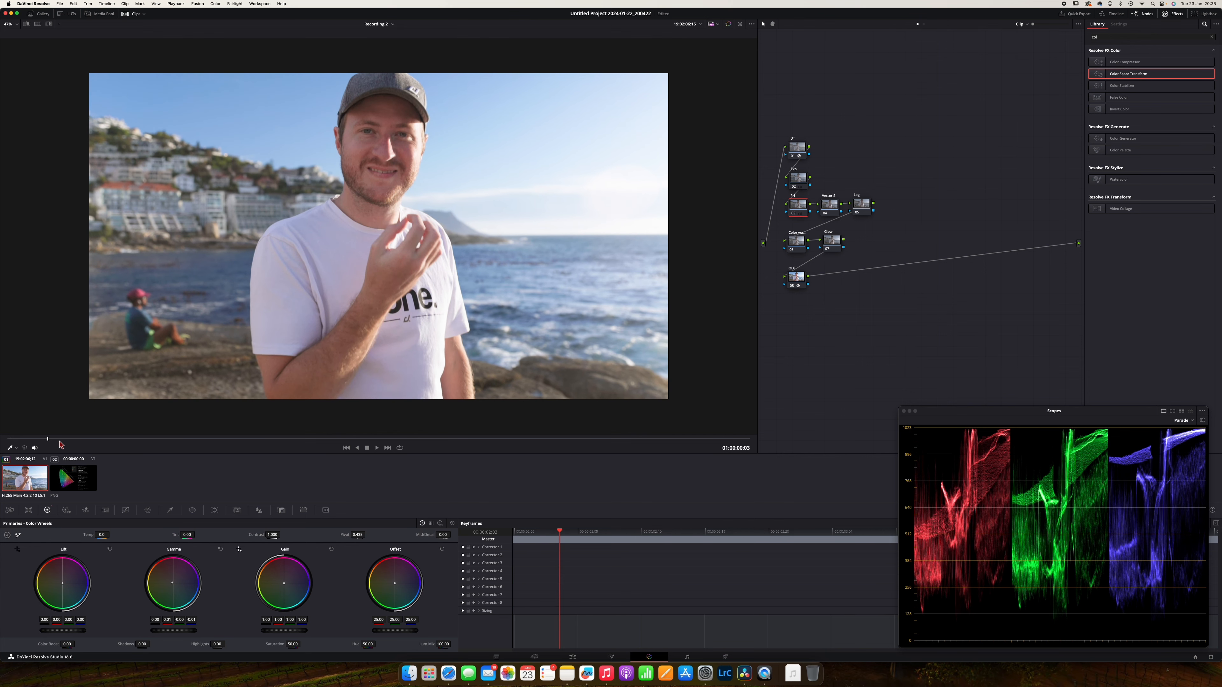
Compare the shot with balance node 03 disabled and enabled.
click(796, 216)
click(795, 217)
click(795, 217)
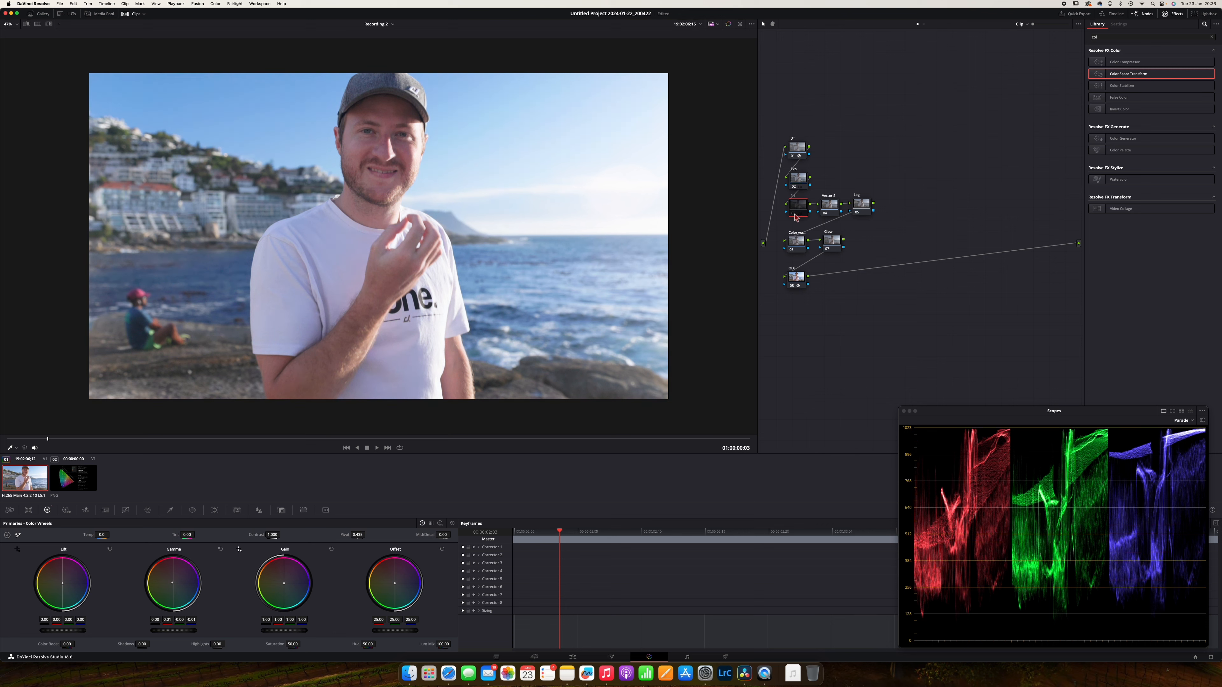
click(795, 217)
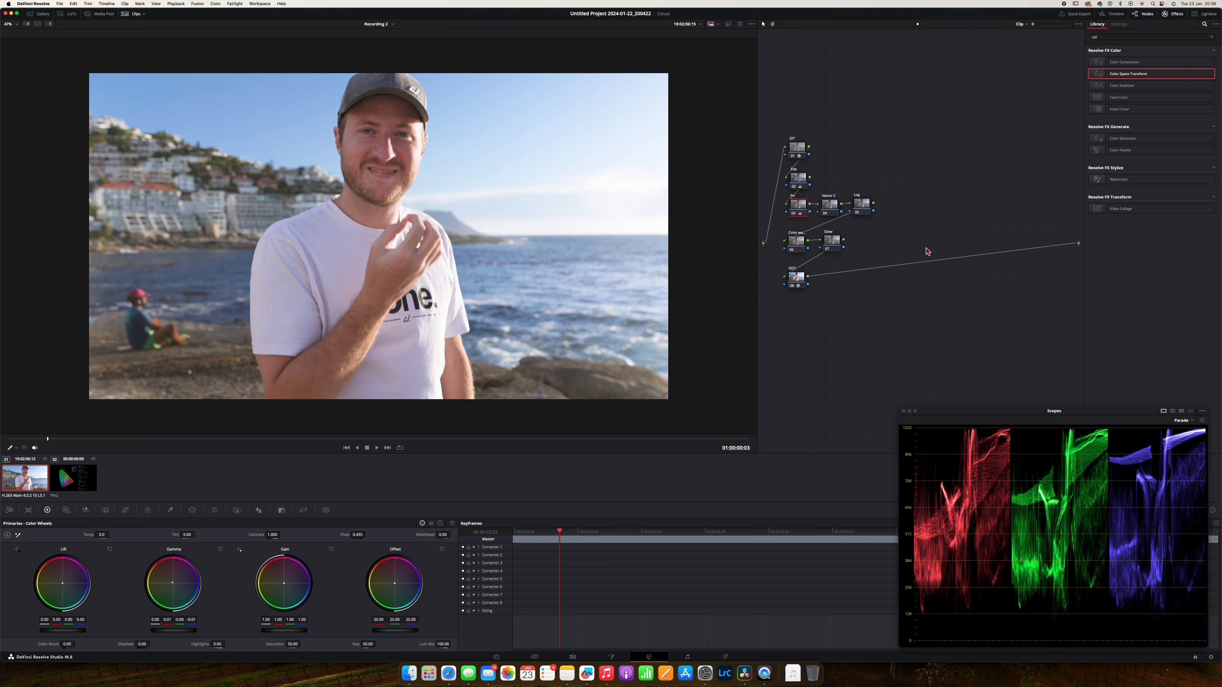
key(super+d)
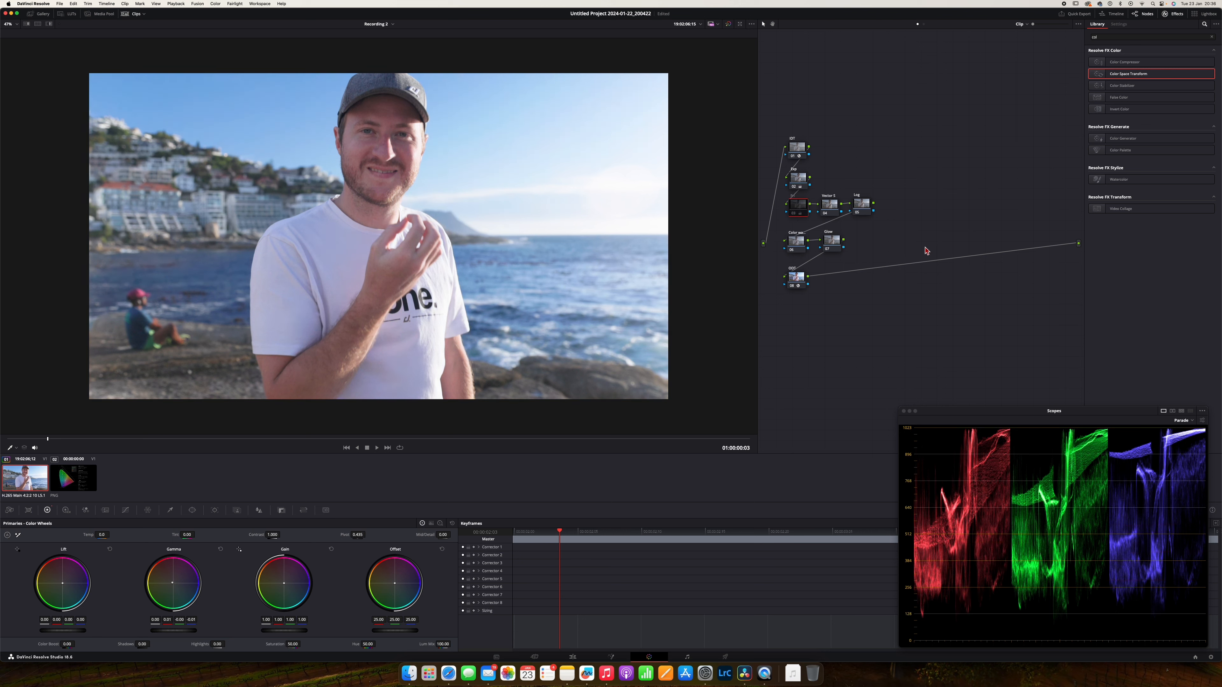
key(super+d)
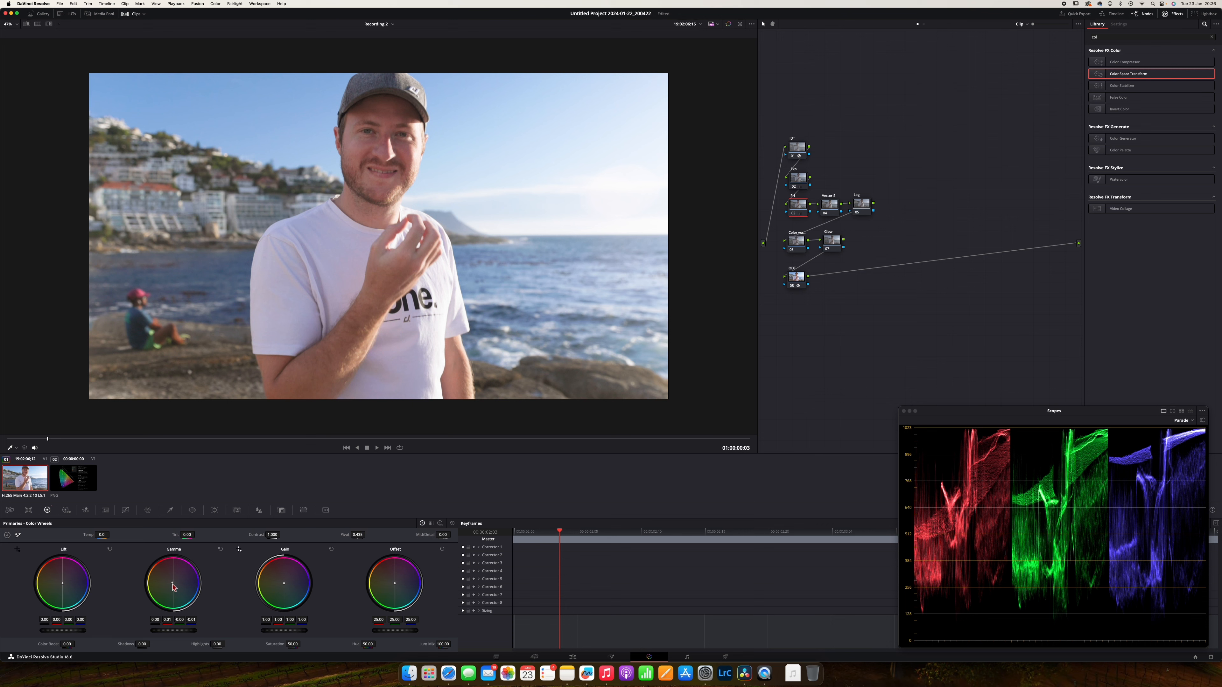
Select node 04 and switch the video scope to Vectorscope.
click(830, 206)
click(1186, 421)
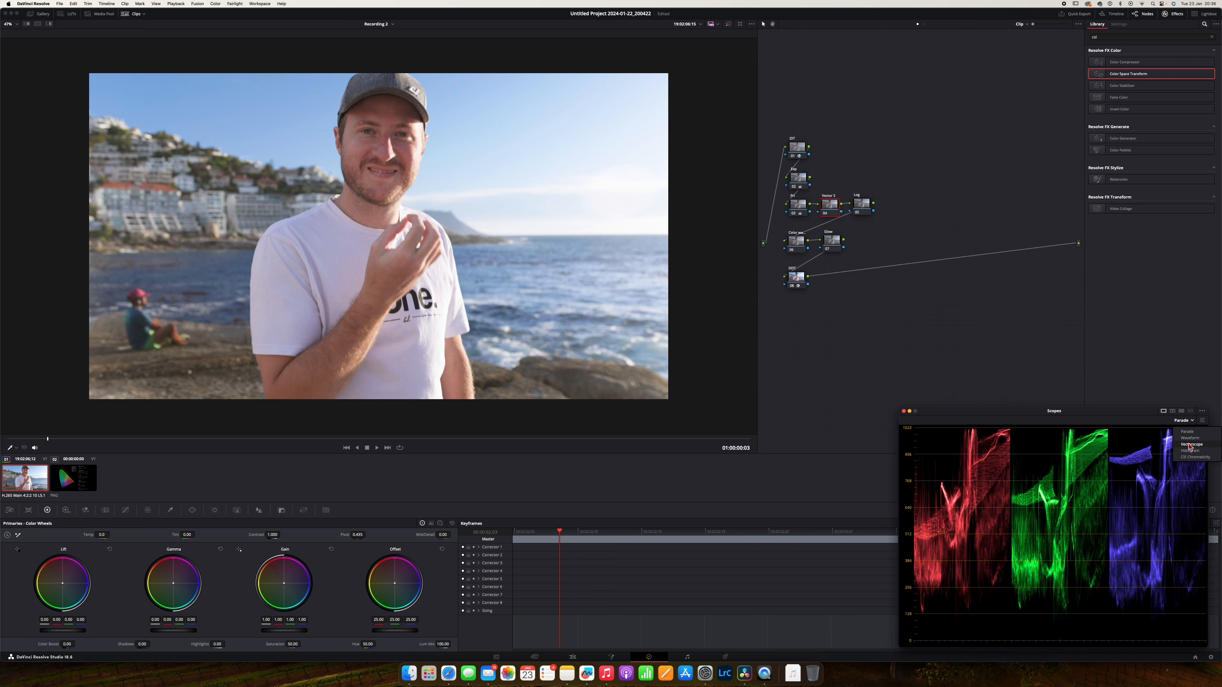
click(1190, 444)
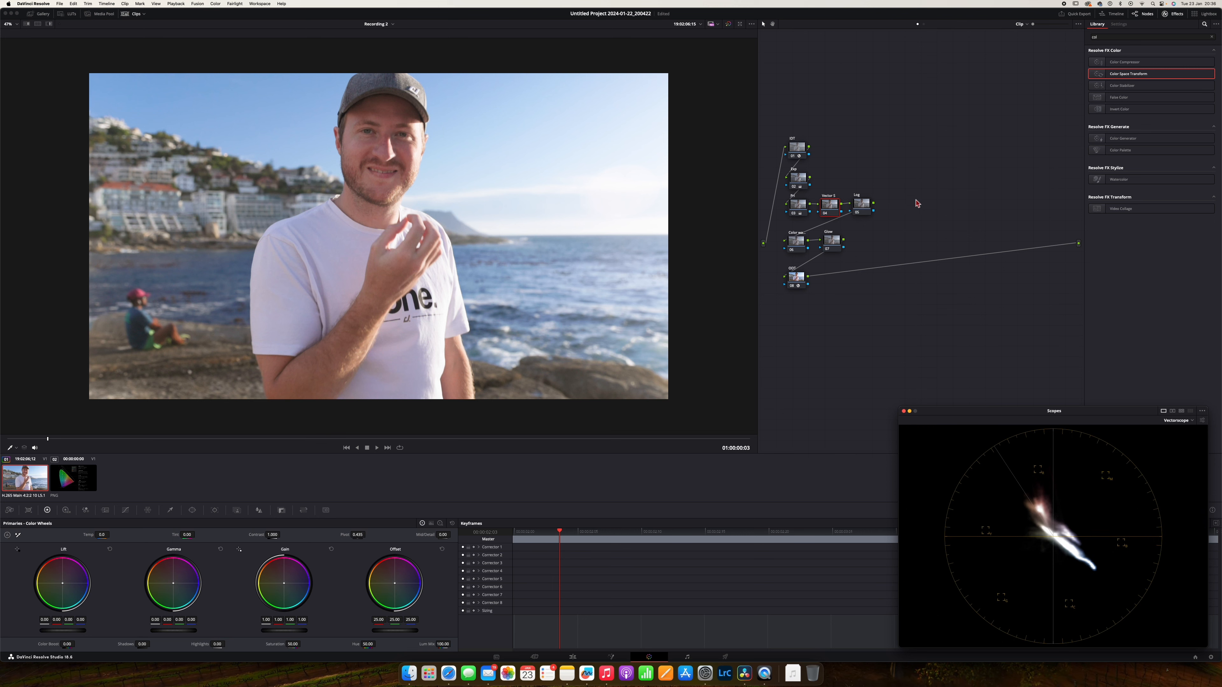
Label node 05 as Log and space it slightly farther from node 04.
click(863, 212)
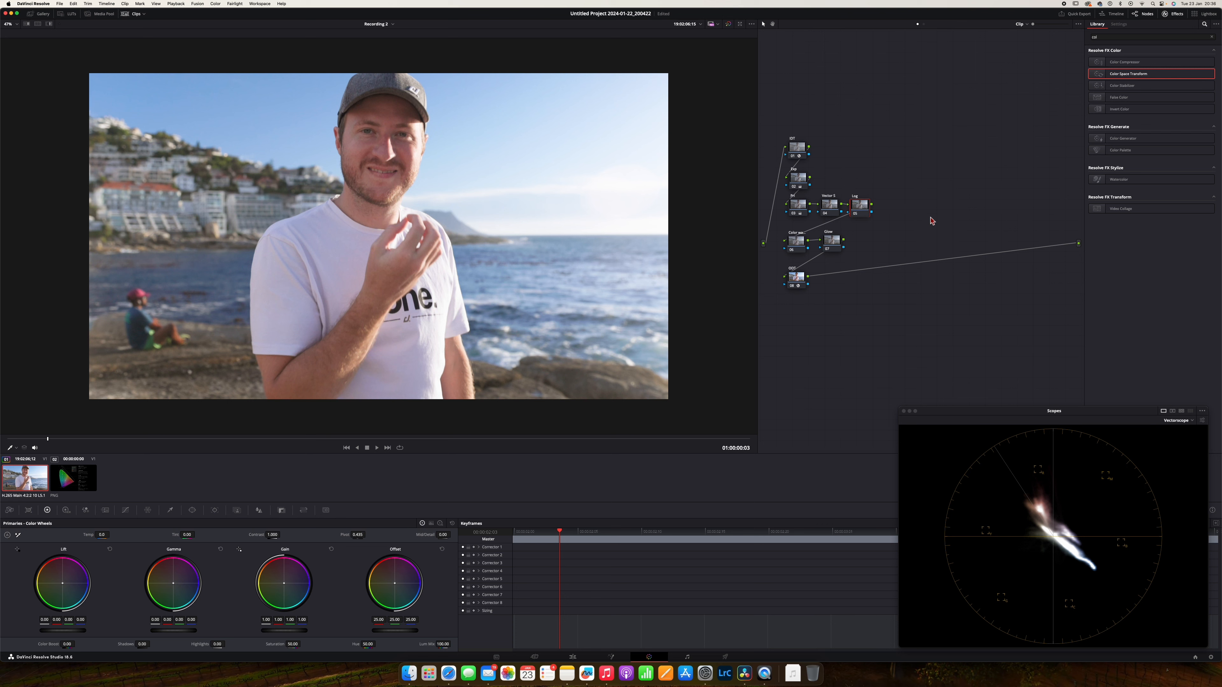
drag(862, 213, 867, 213)
With node 04 temporarily desaturated, shift its offset balance slightly toward yellow-green, and restore its saturation to 50.
click(799, 207)
click(835, 206)
mouse_move(295, 644)
mouse_down()
mouse_move(270, 644)
mouse_move(298, 650)
mouse_up()
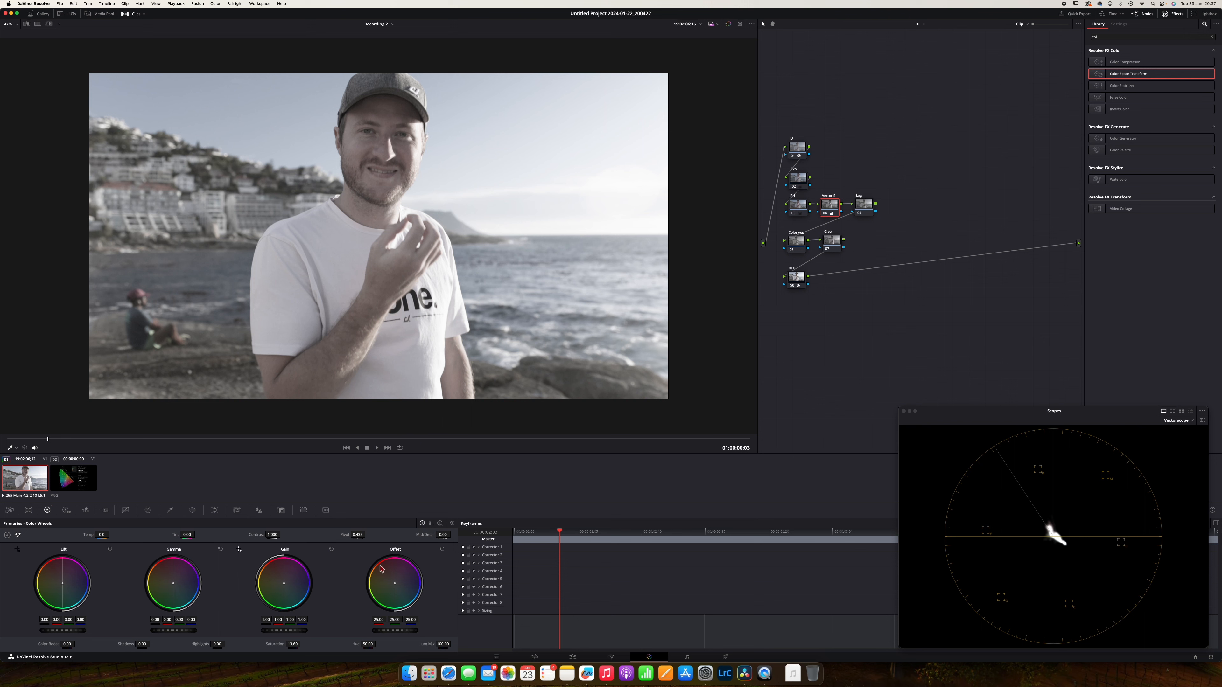
drag(395, 583, 392, 584)
double_click(276, 645)
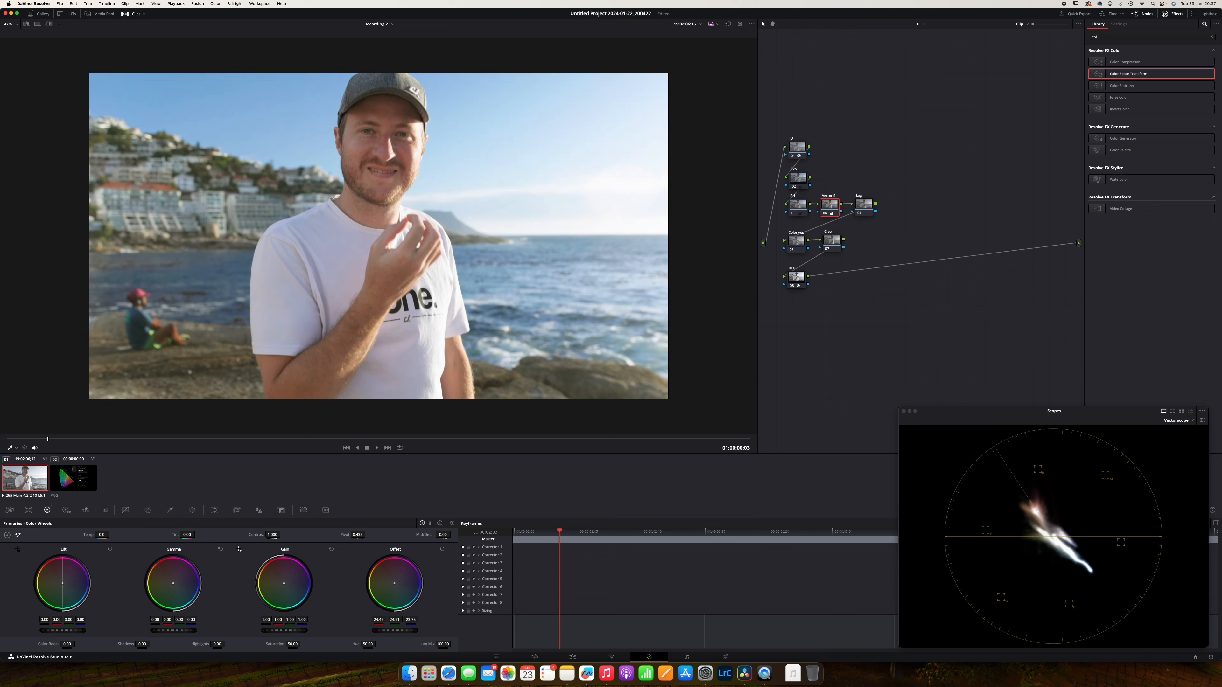
Compare the shot with and without node 04, and refine its offset balance to about 24.60, 24.65 and 24.12.
click(827, 215)
click(827, 214)
click(827, 215)
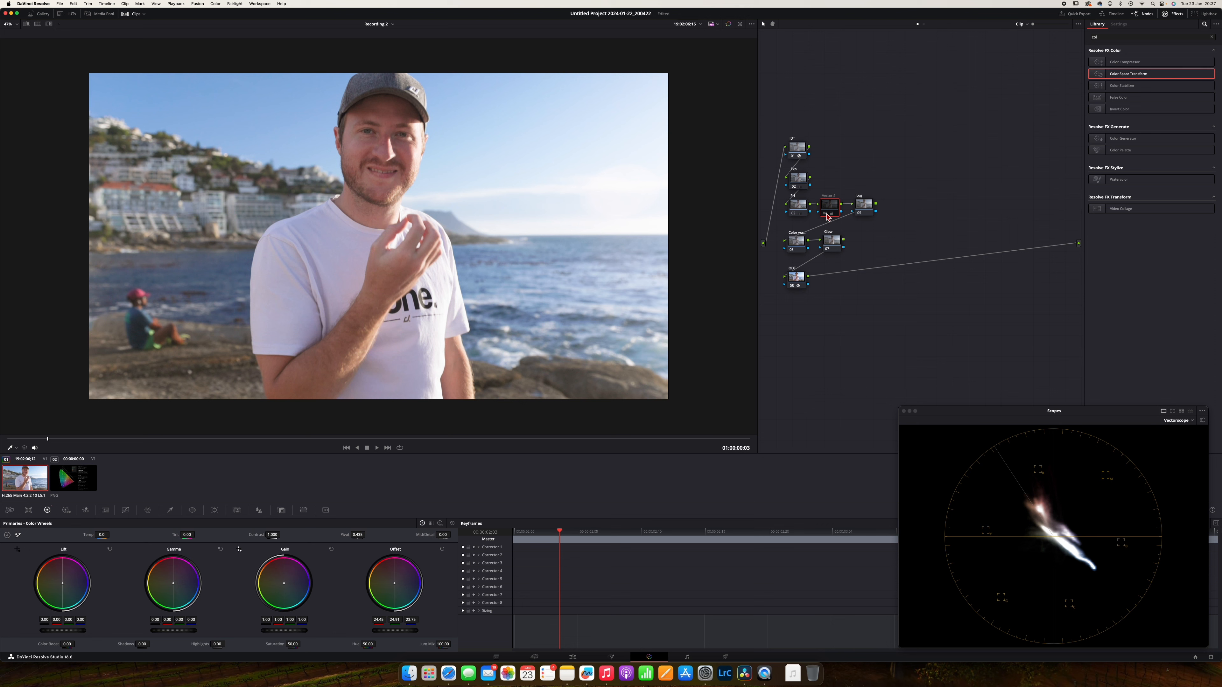
click(827, 215)
click(827, 214)
click(827, 215)
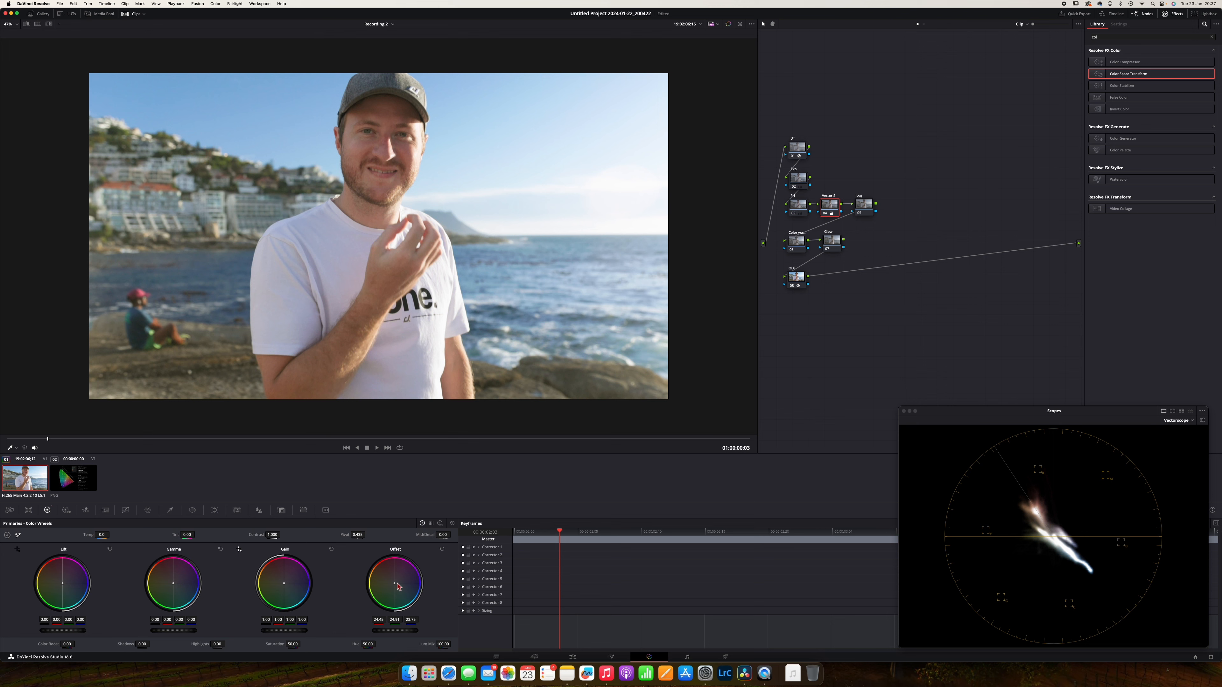
drag(395, 583, 395, 587)
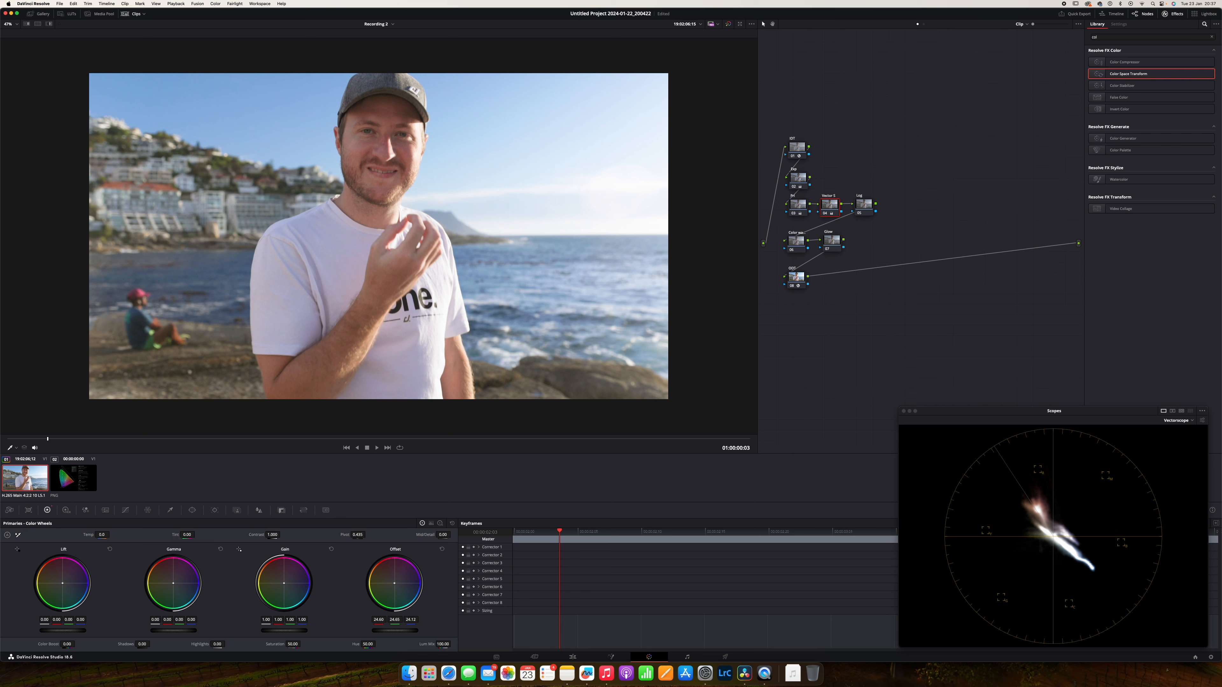
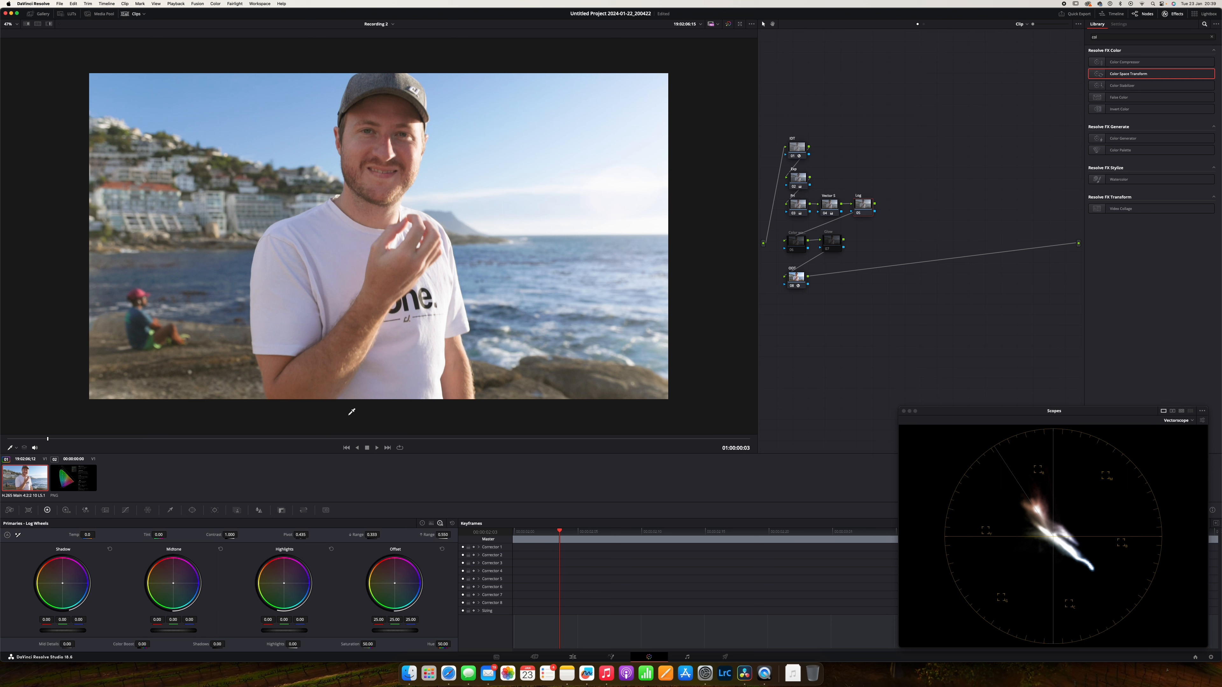
Switch the video scope to Parade and warm the Log node's shadow balance to 0.02, -0.01 and -0.02.
click(1178, 421)
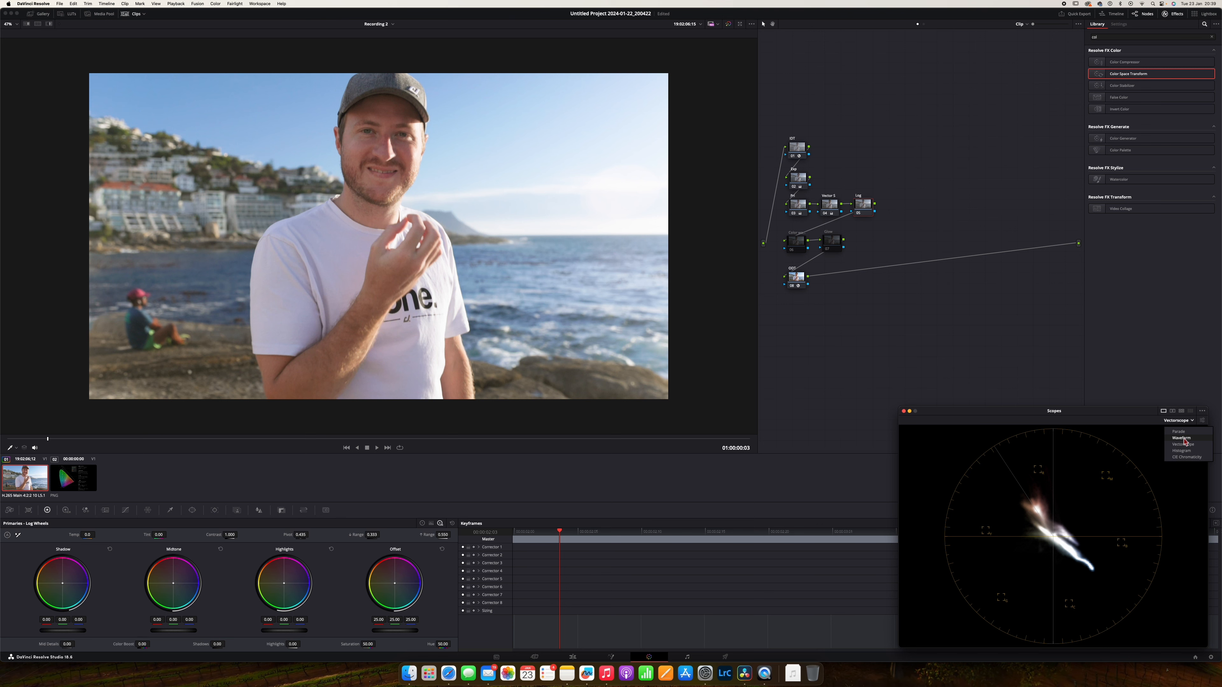
click(1182, 439)
click(1179, 422)
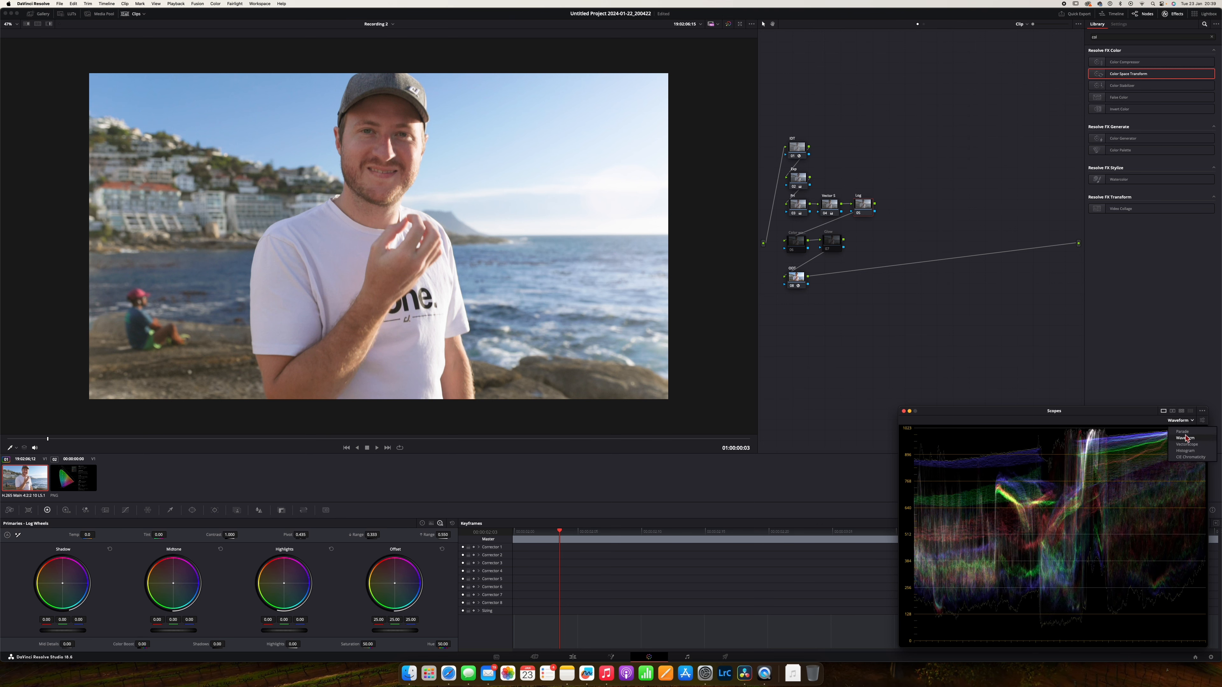
click(1183, 432)
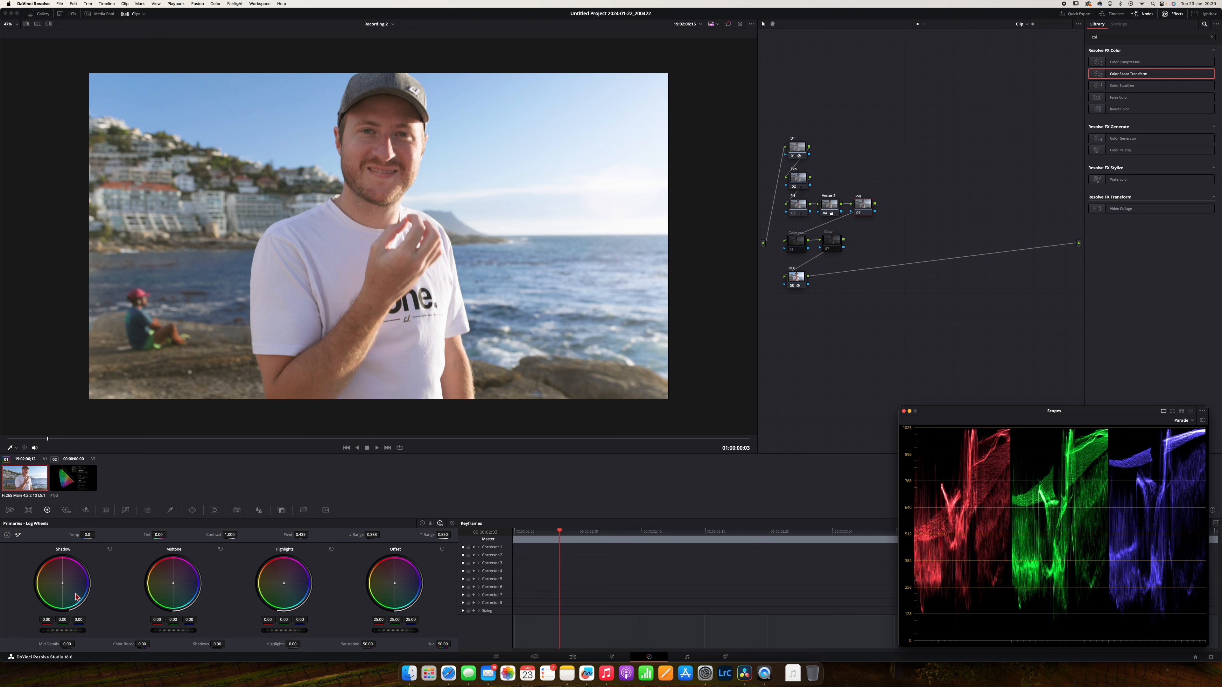
click(64, 585)
drag(64, 585, 65, 586)
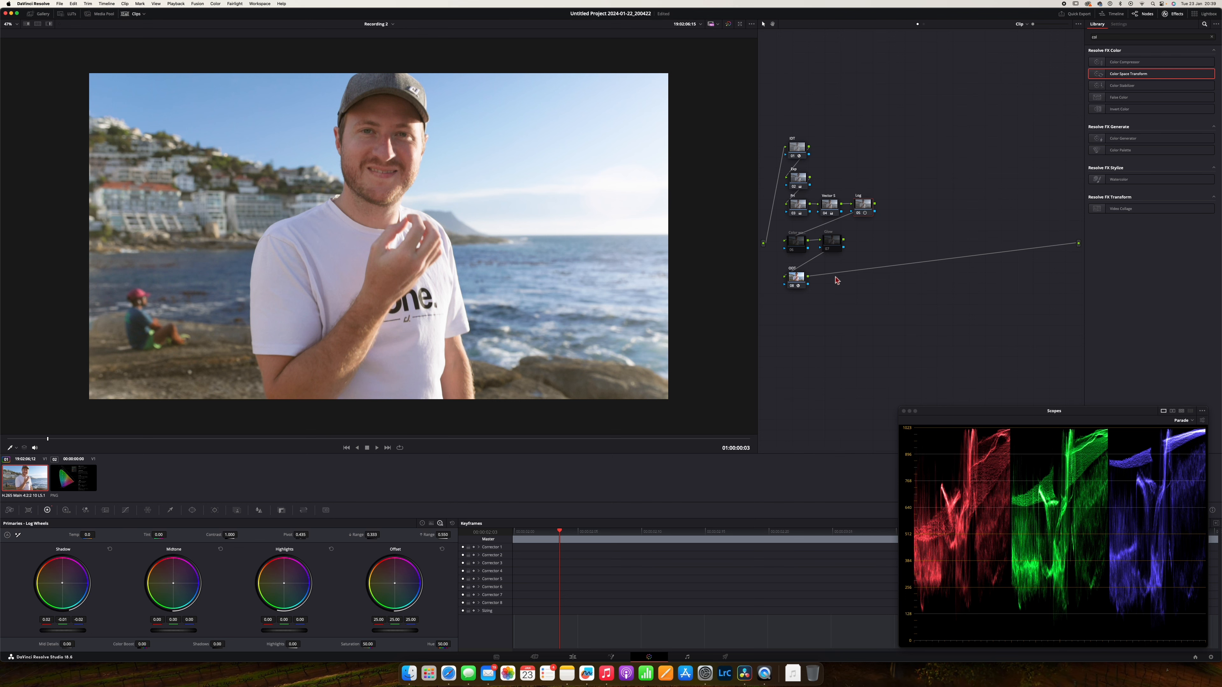
Examine the dark areas around the seated person in the background with the Log node disabled and enabled.
click(860, 214)
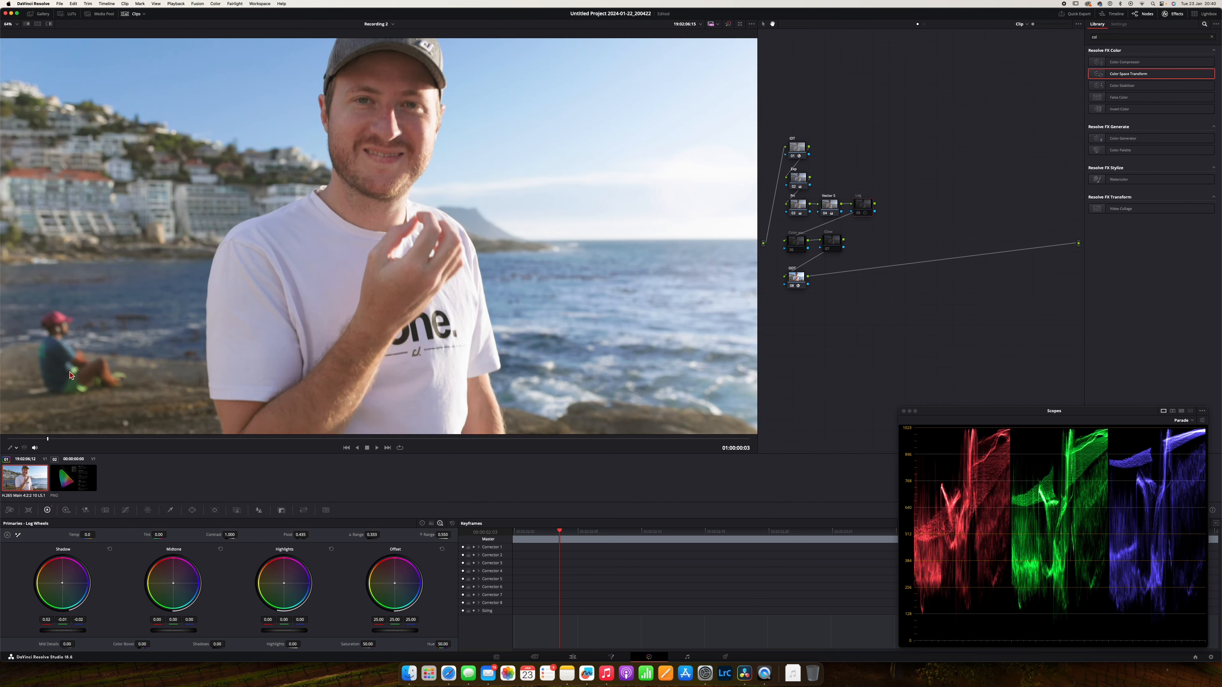
scroll(87, 369, up, 2)
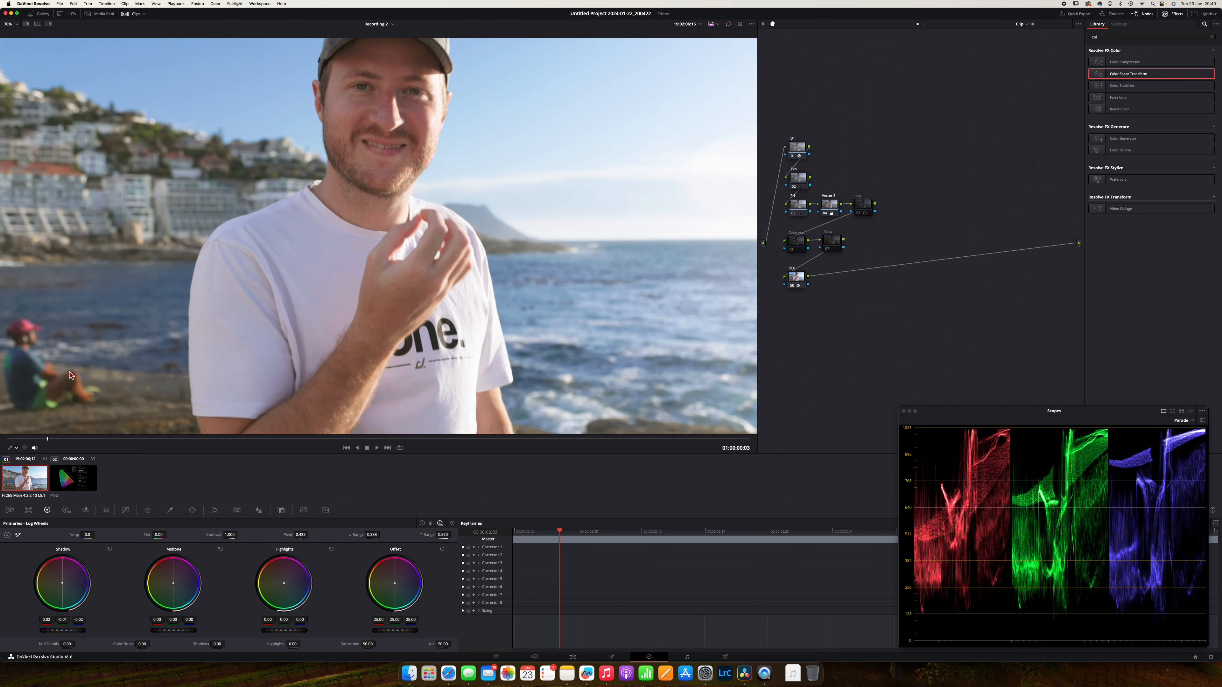
scroll(87, 370, down, 2)
right_click(57, 373)
drag(137, 328, 341, 262)
scroll(252, 300, down, 4)
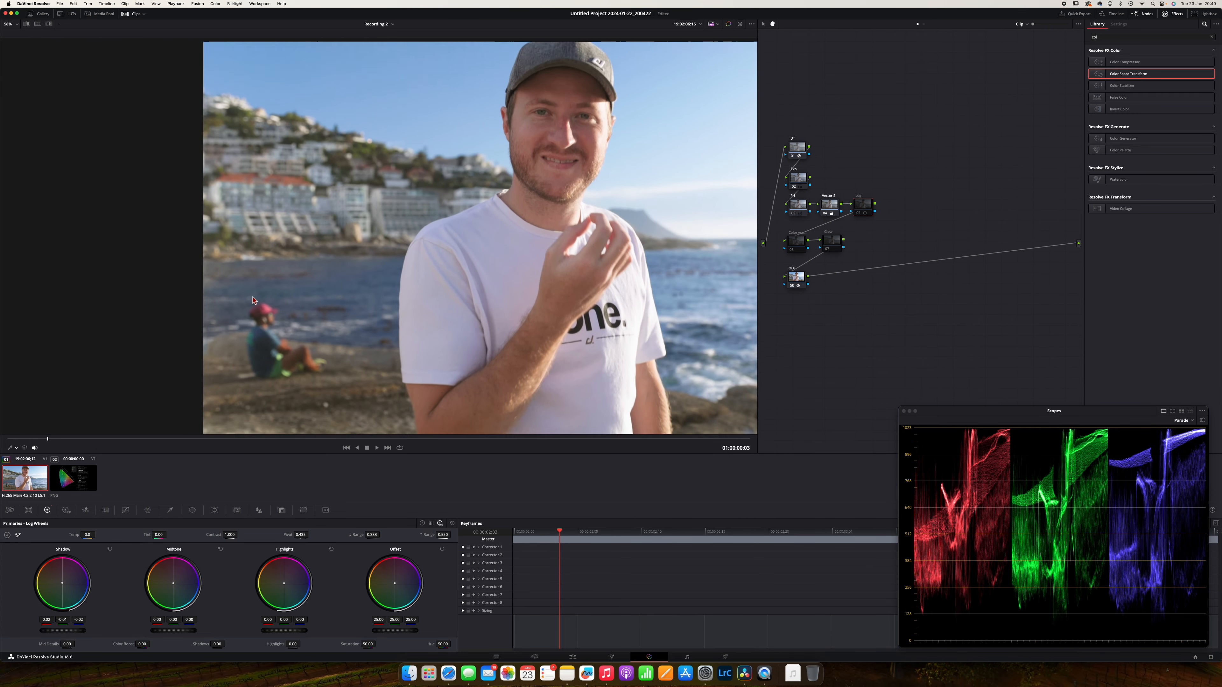
scroll(252, 300, up, 5)
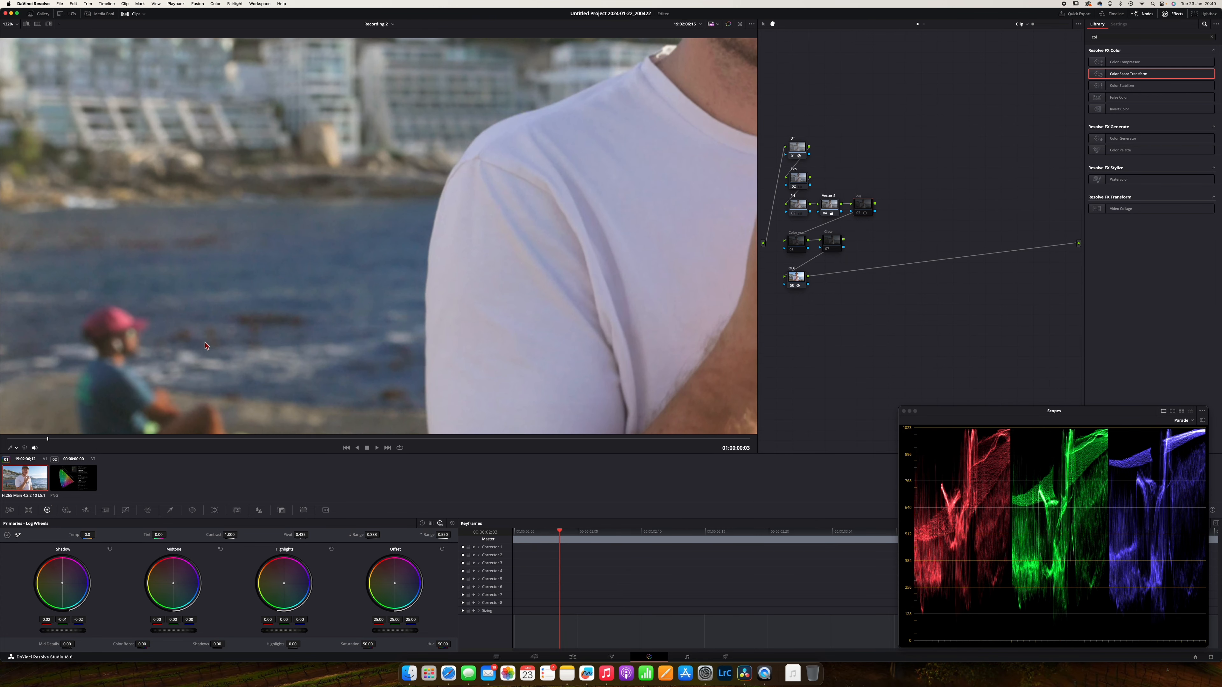
drag(214, 313, 319, 220)
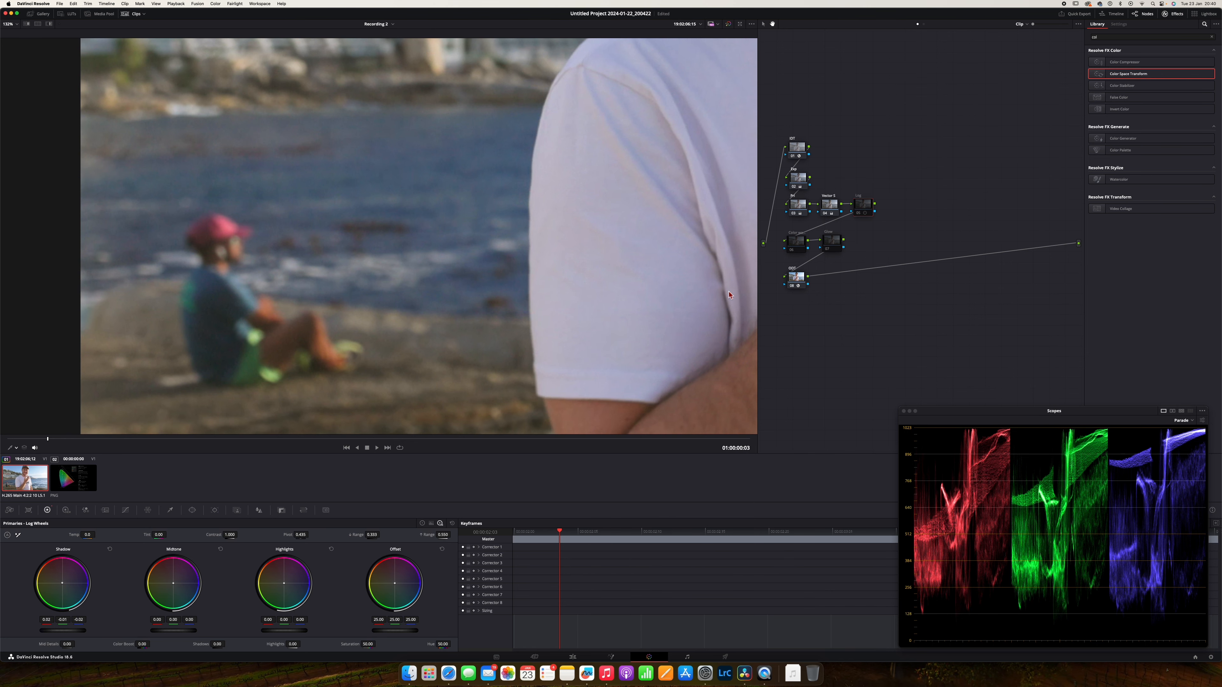
click(860, 215)
click(859, 215)
click(859, 215)
scroll(245, 364, down, 10)
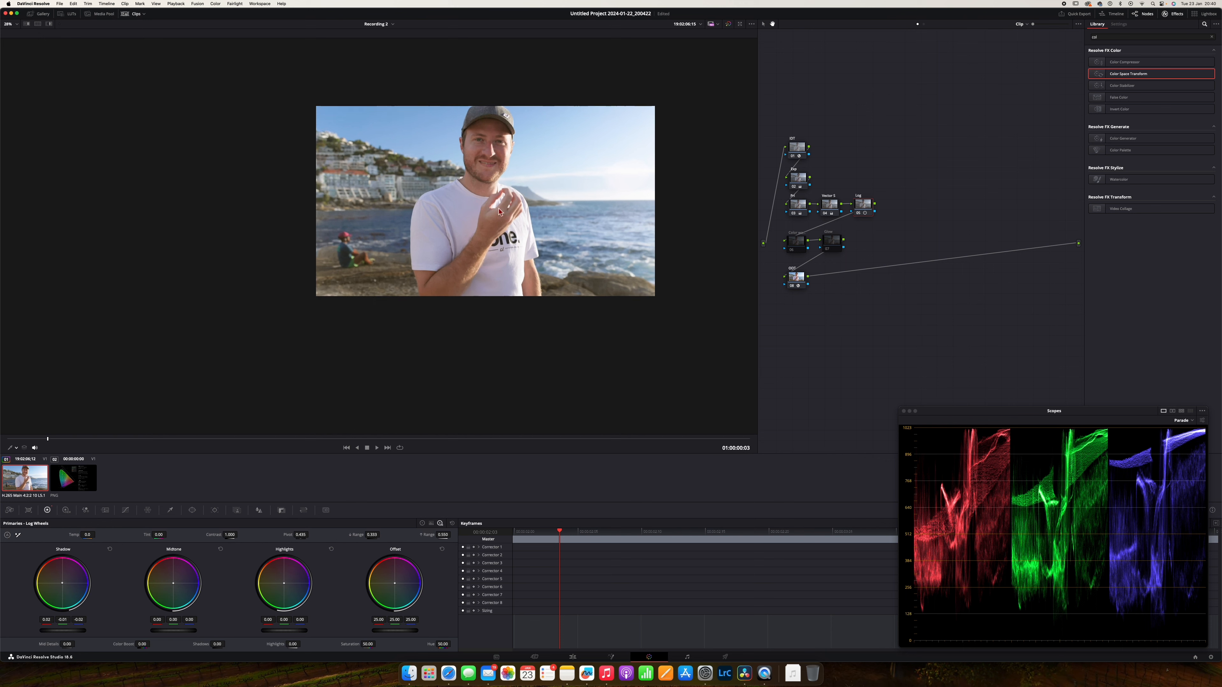
Disable the Log node and the two nodes before it together, and re-enable them one at a time to compare the corrections.
drag(460, 207, 334, 246)
scroll(328, 228, up, 1)
scroll(328, 229, up, 5)
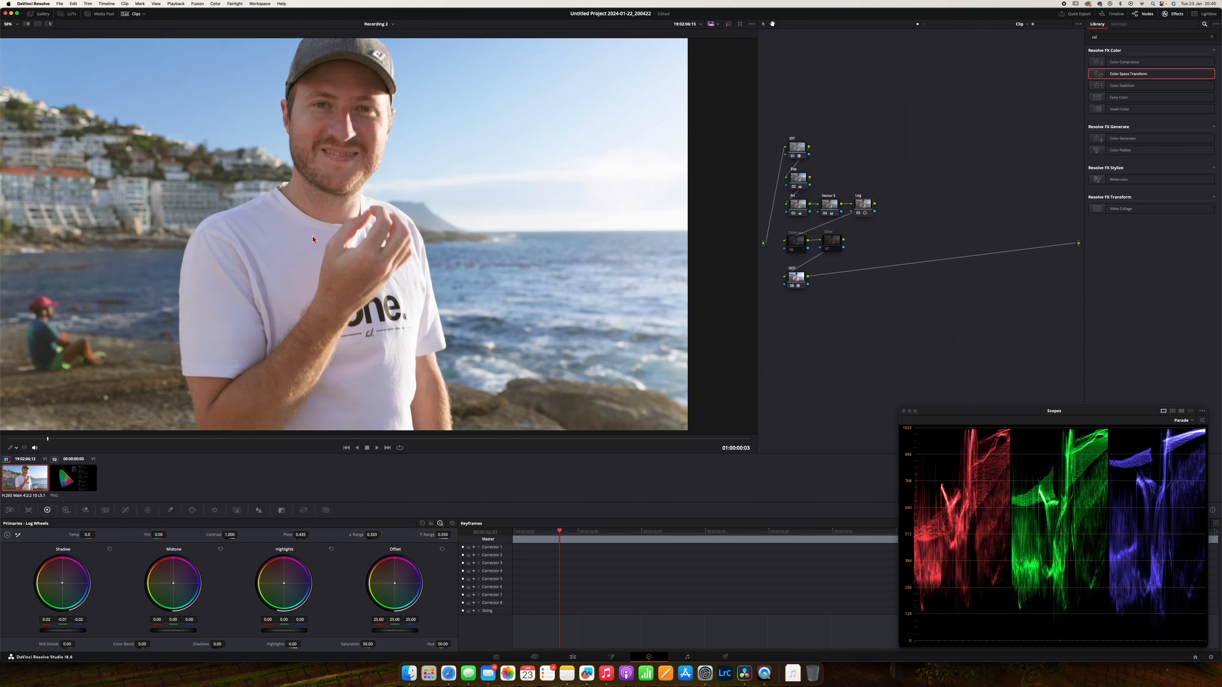
drag(355, 232, 391, 234)
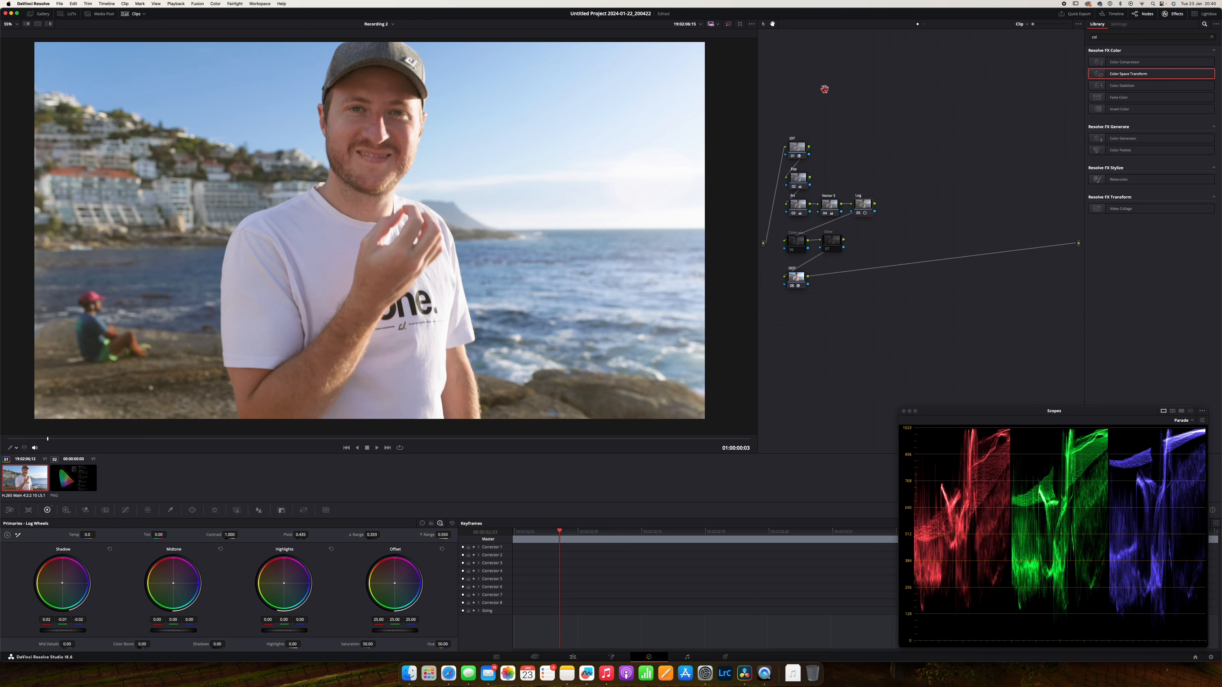
drag(900, 207, 789, 218)
key(super+d)
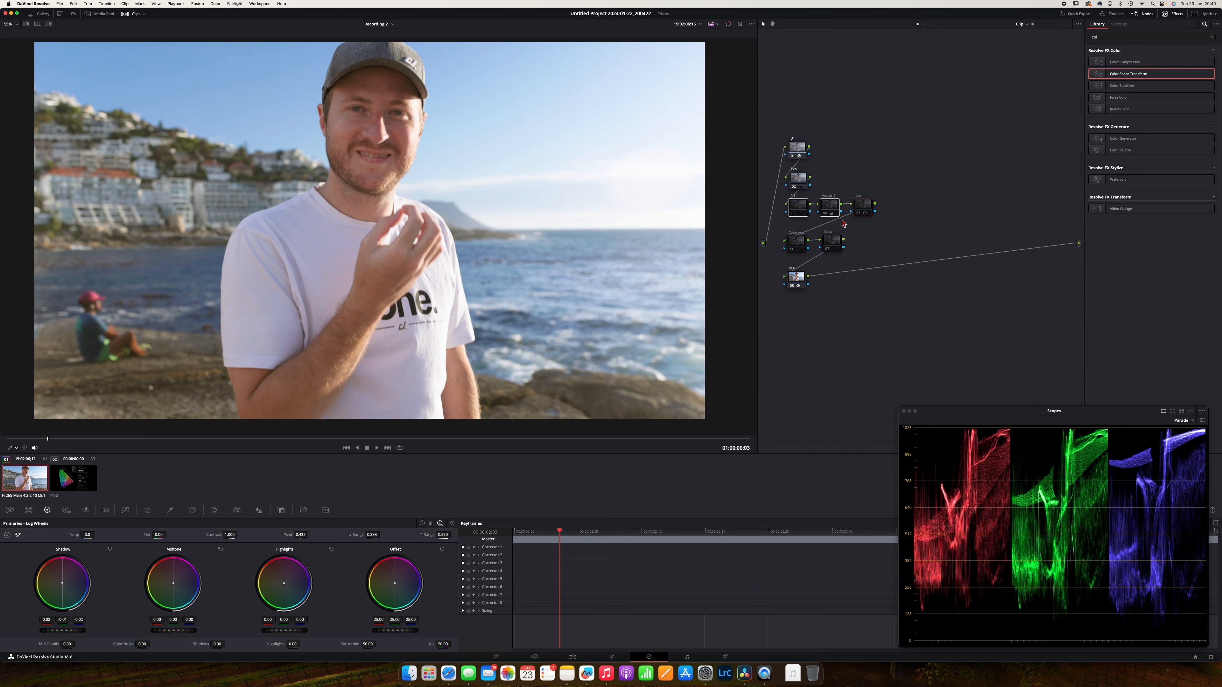
drag(806, 181, 804, 178)
click(795, 215)
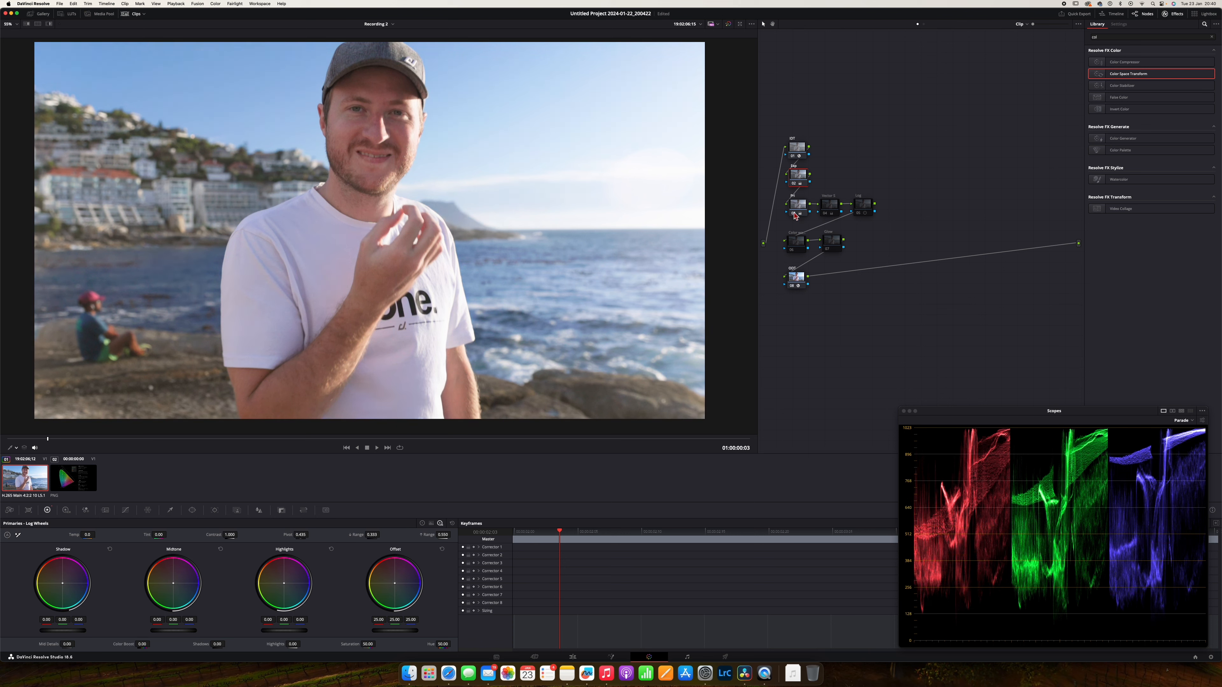
click(825, 214)
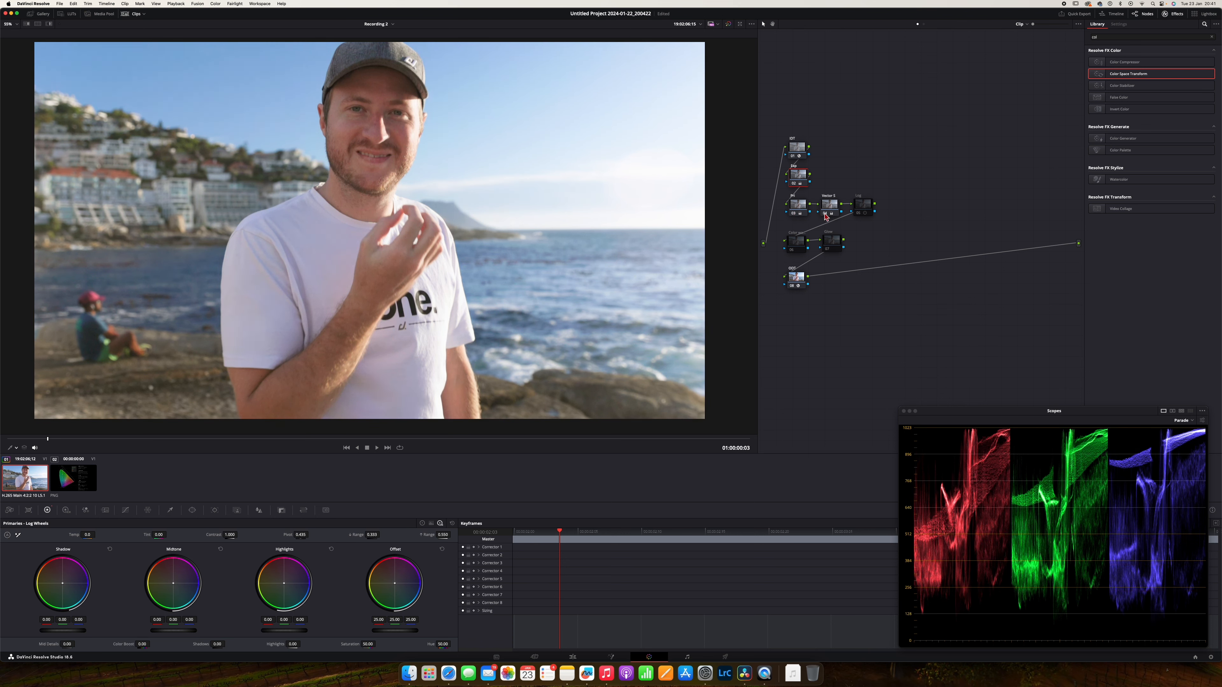
click(858, 215)
click(857, 214)
click(857, 214)
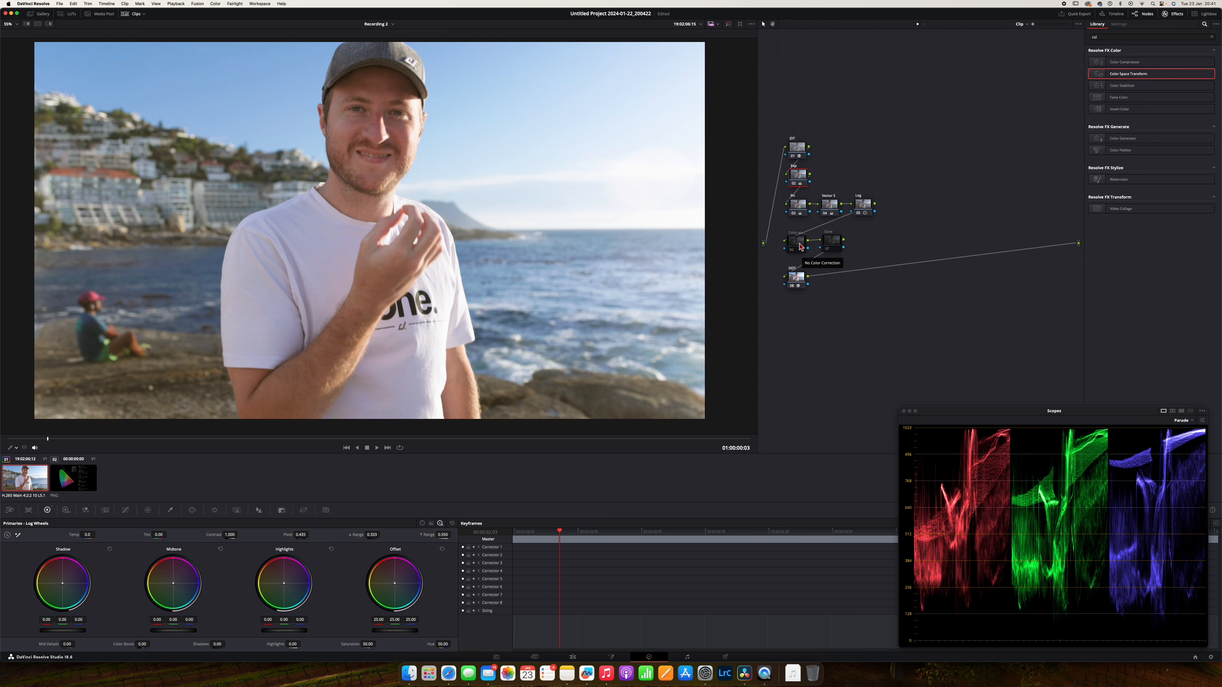
Save the project with the Color Warper node enabled, and set up its Color Warper in Hue - Saturation mode.
click(793, 251)
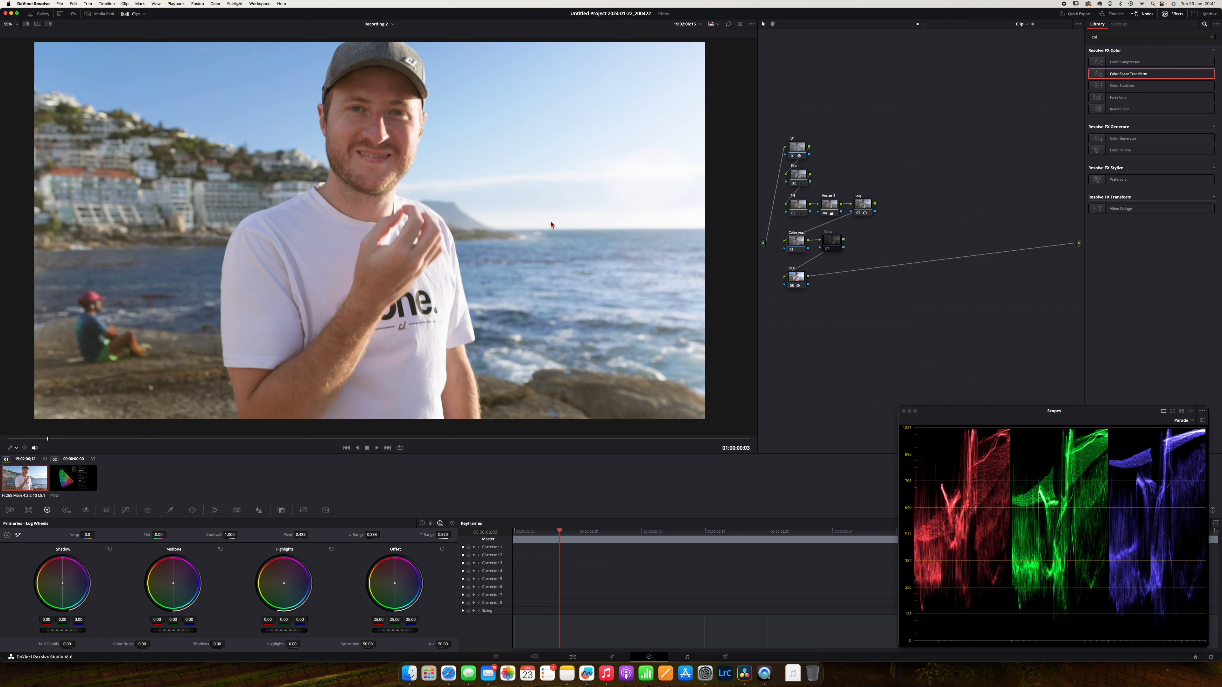
key(super+s)
click(148, 511)
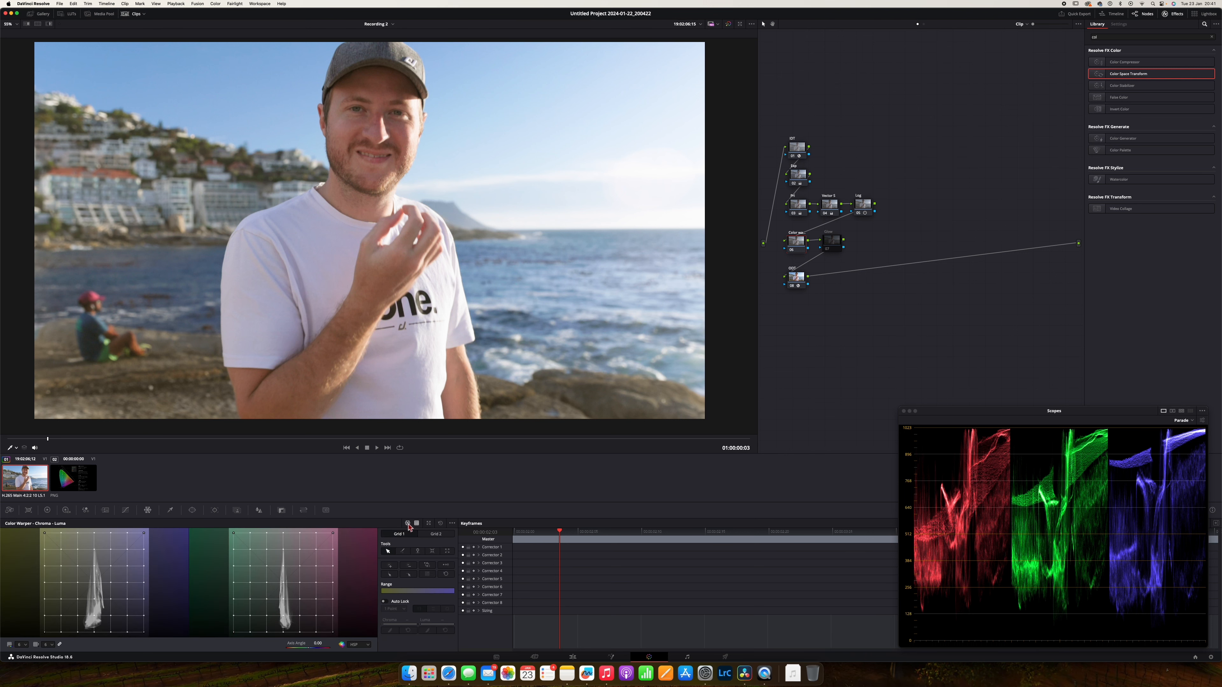
click(408, 524)
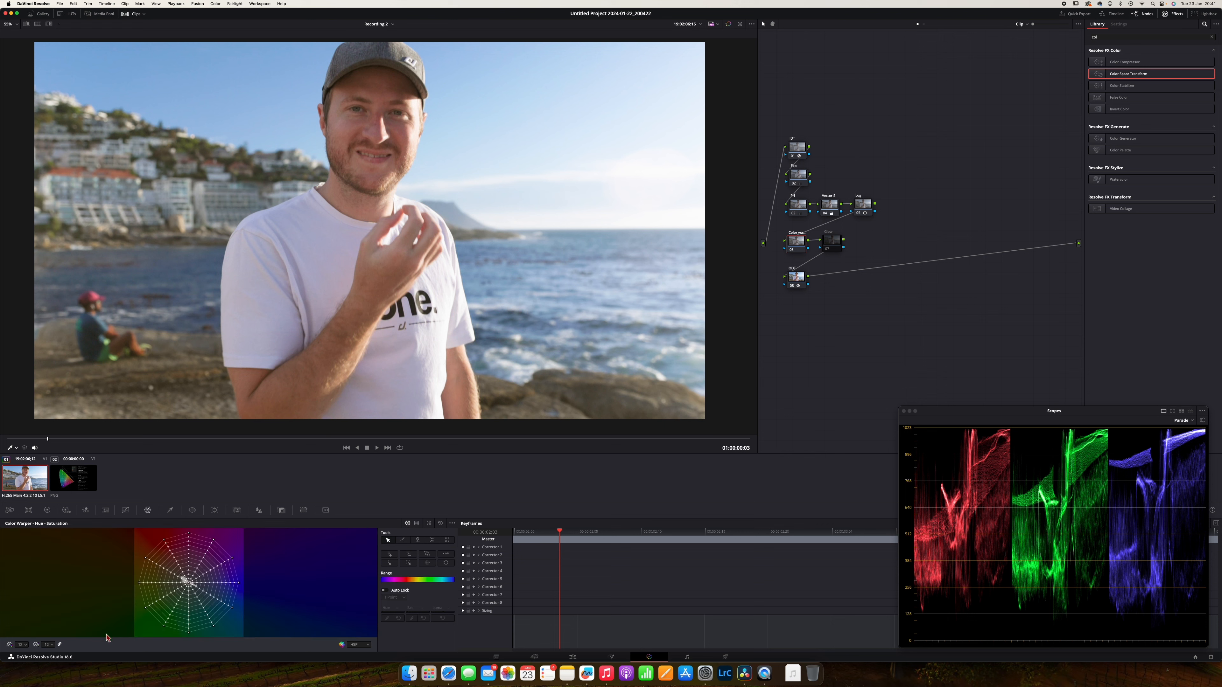
click(24, 646)
click(99, 604)
Try strong teal shifts on the sky, inspect the white shirt for color artifacts, and undo the warps.
drag(502, 116, 503, 112)
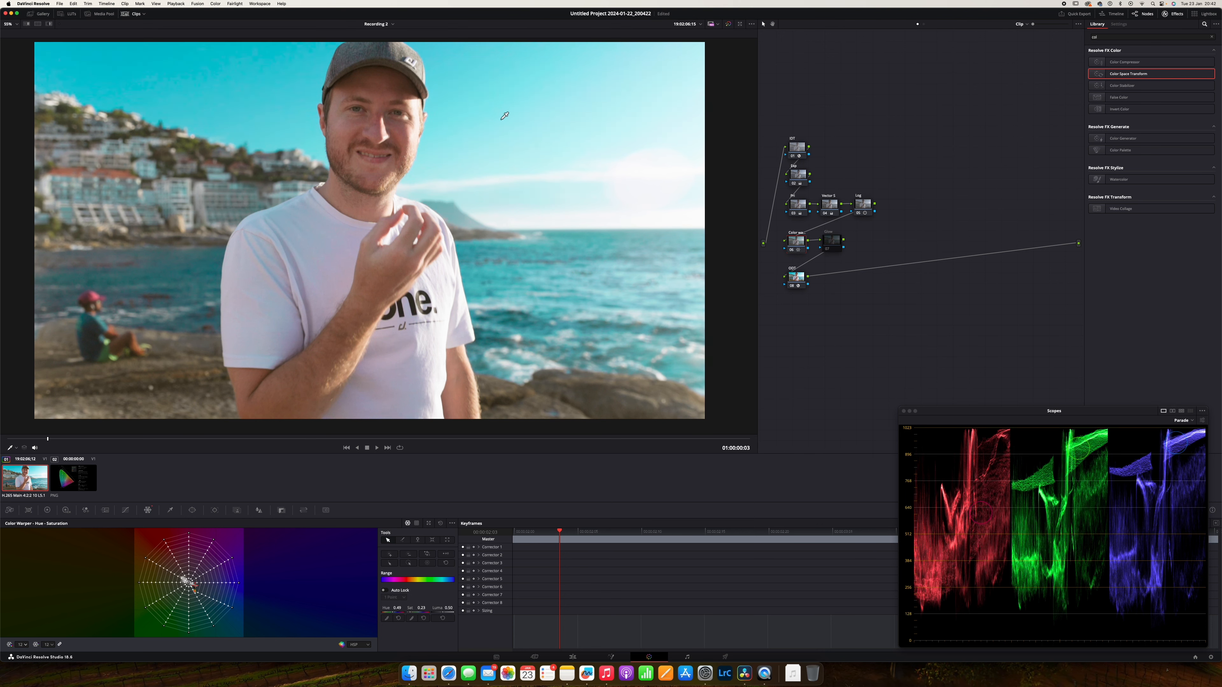
key(super+z)
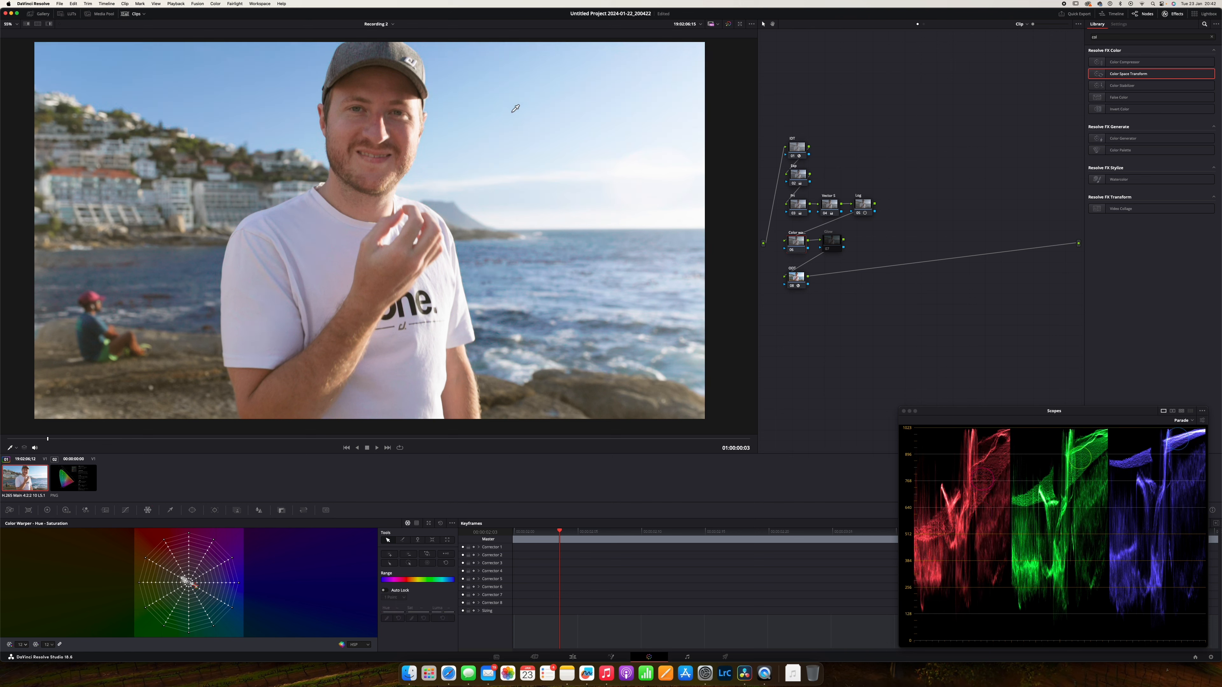
drag(515, 108, 518, 121)
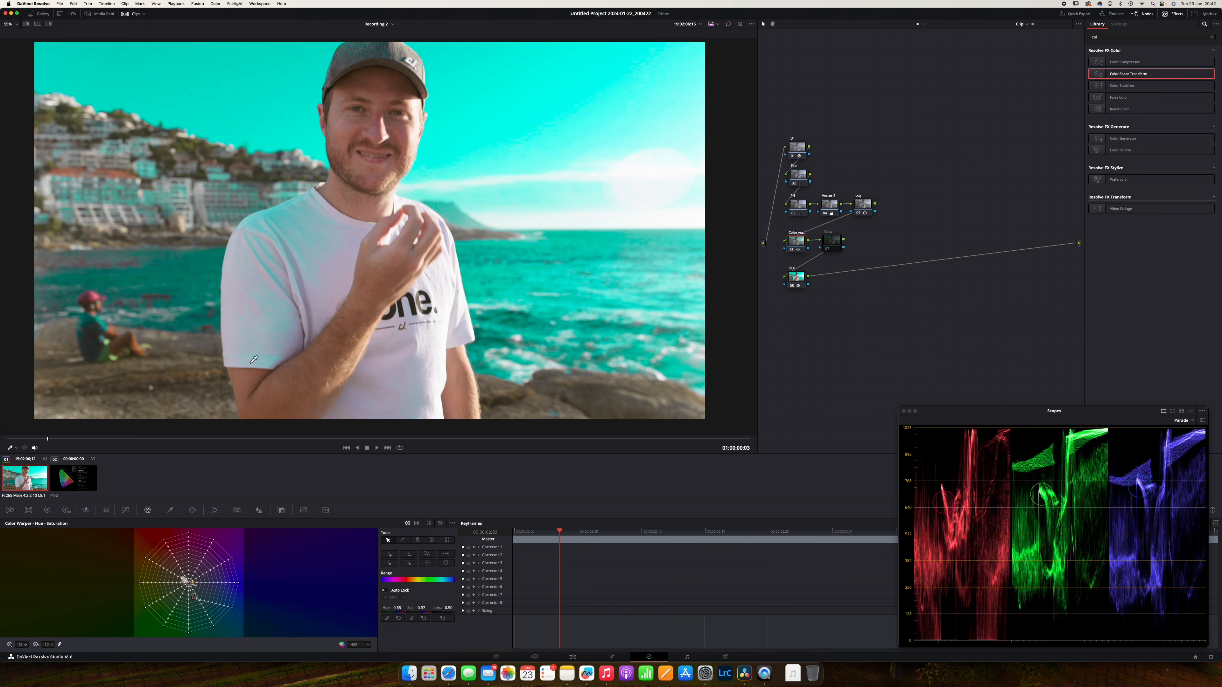
scroll(253, 360, down, 2)
scroll(258, 361, up, 6)
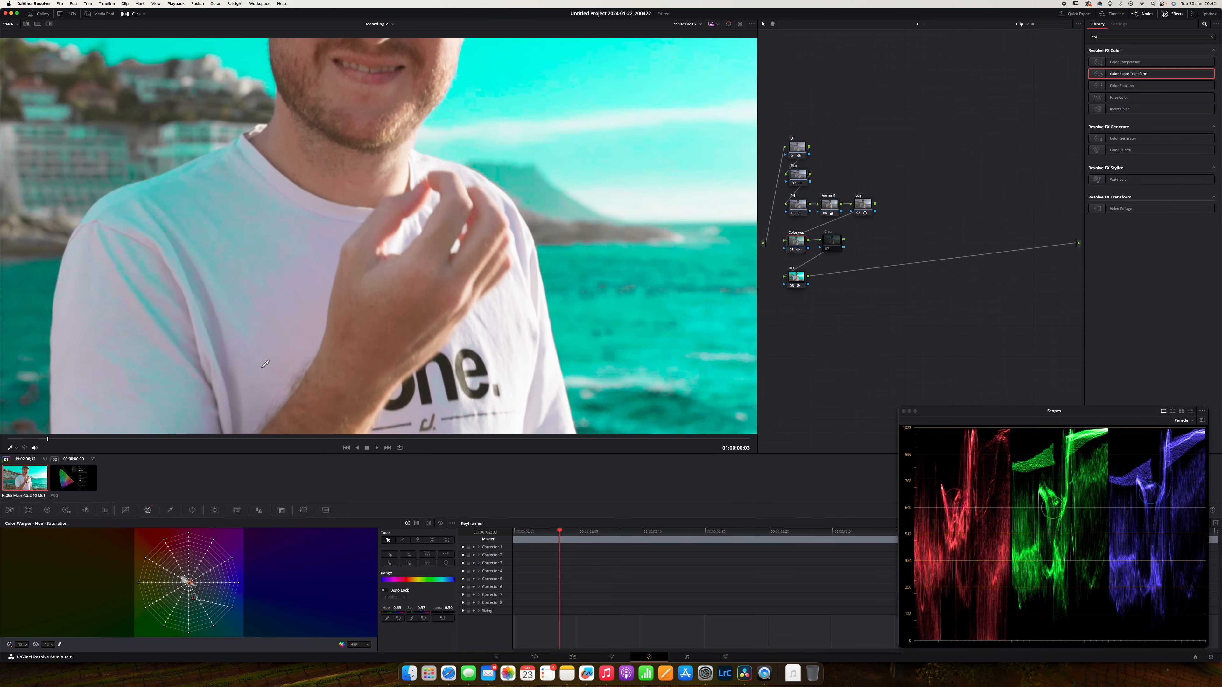
scroll(265, 364, up, 5)
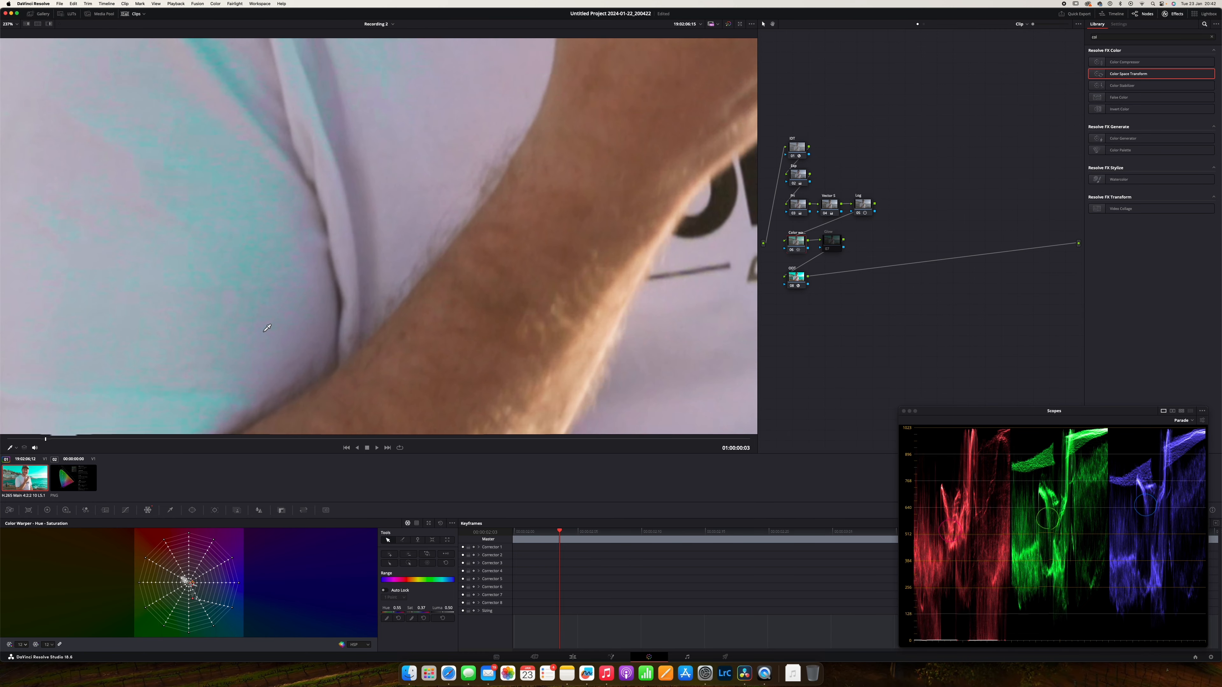
scroll(269, 325, down, 3)
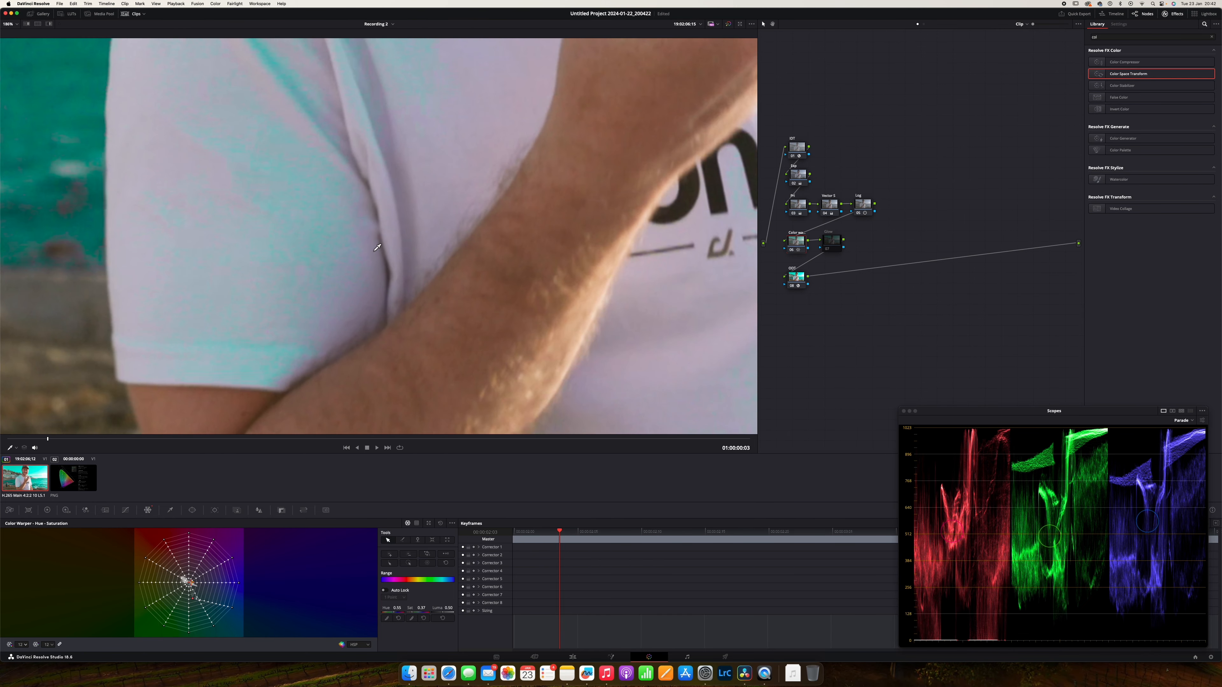
scroll(378, 247, down, 8)
scroll(351, 332, down, 2)
scroll(383, 260, up, 2)
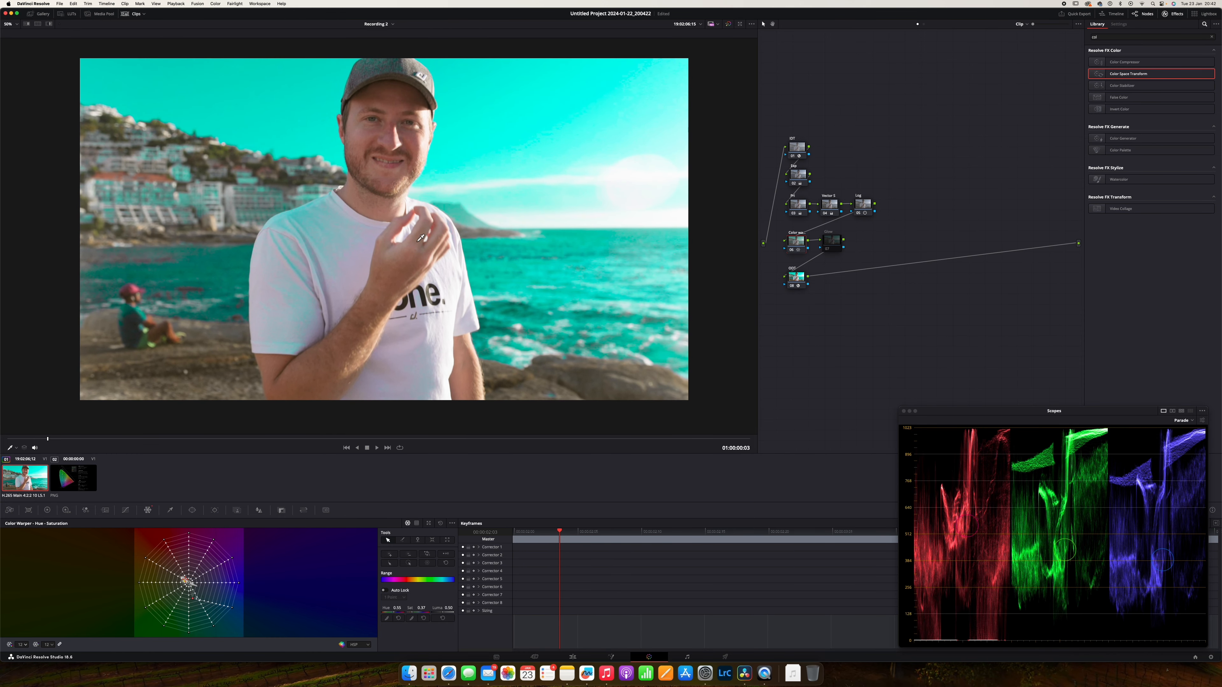
key(super+z)
Warp the sky's hue and saturation moderately toward teal, and make the skin tone on the face slightly warmer.
drag(539, 121, 537, 115)
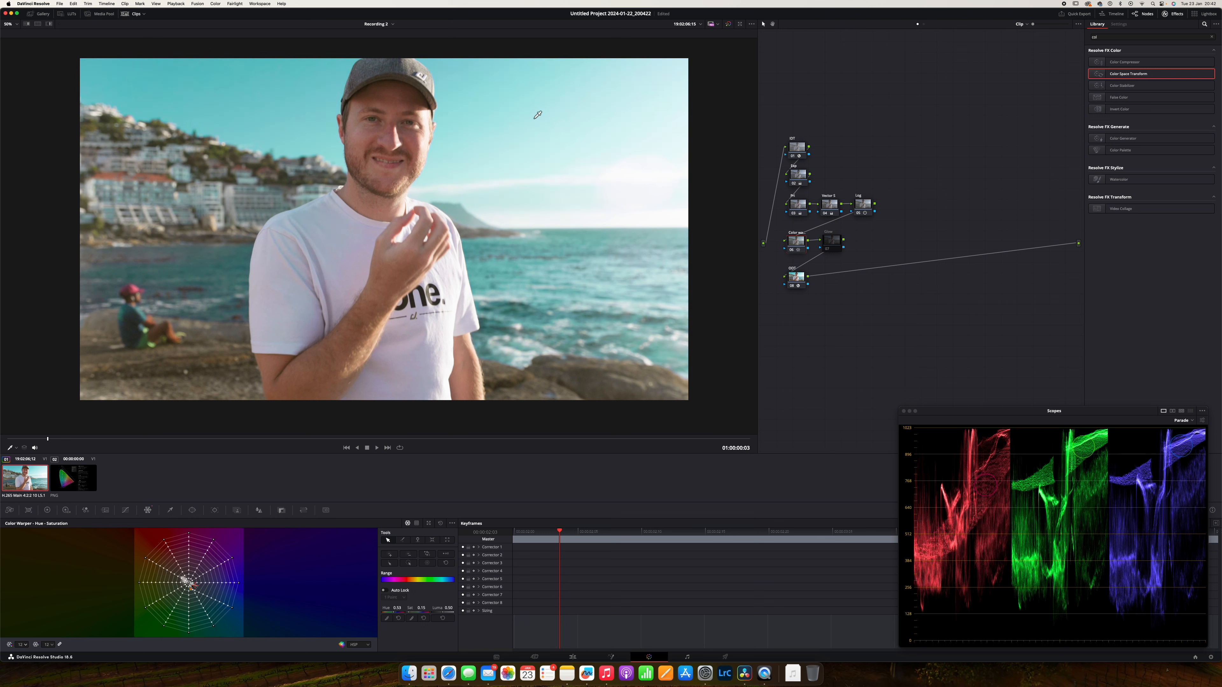
click(367, 140)
click(363, 139)
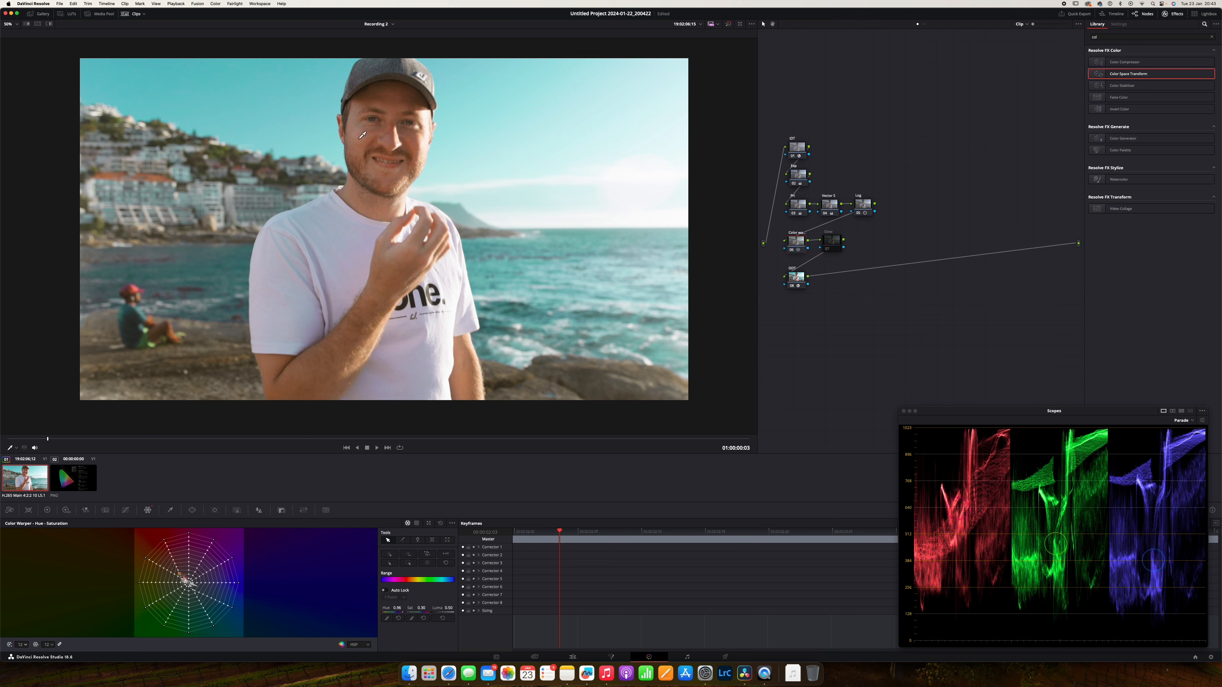
Compare the shot with and without the Color Warper node, leaving the node enabled.
click(793, 251)
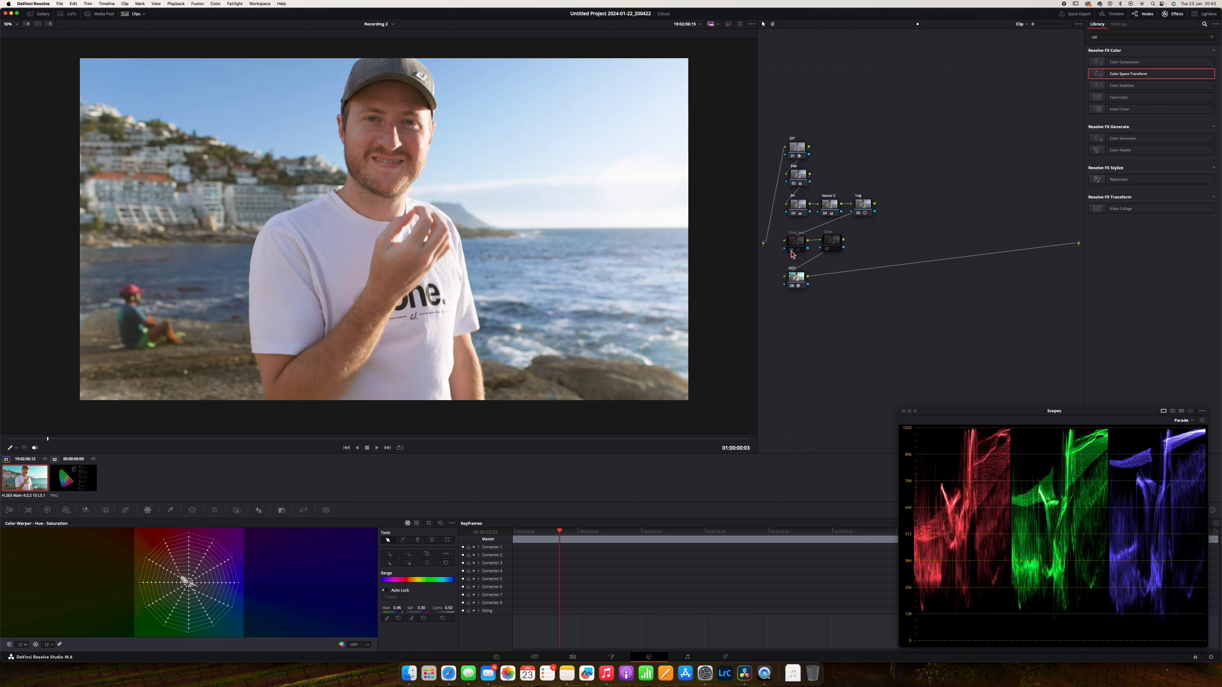
click(793, 251)
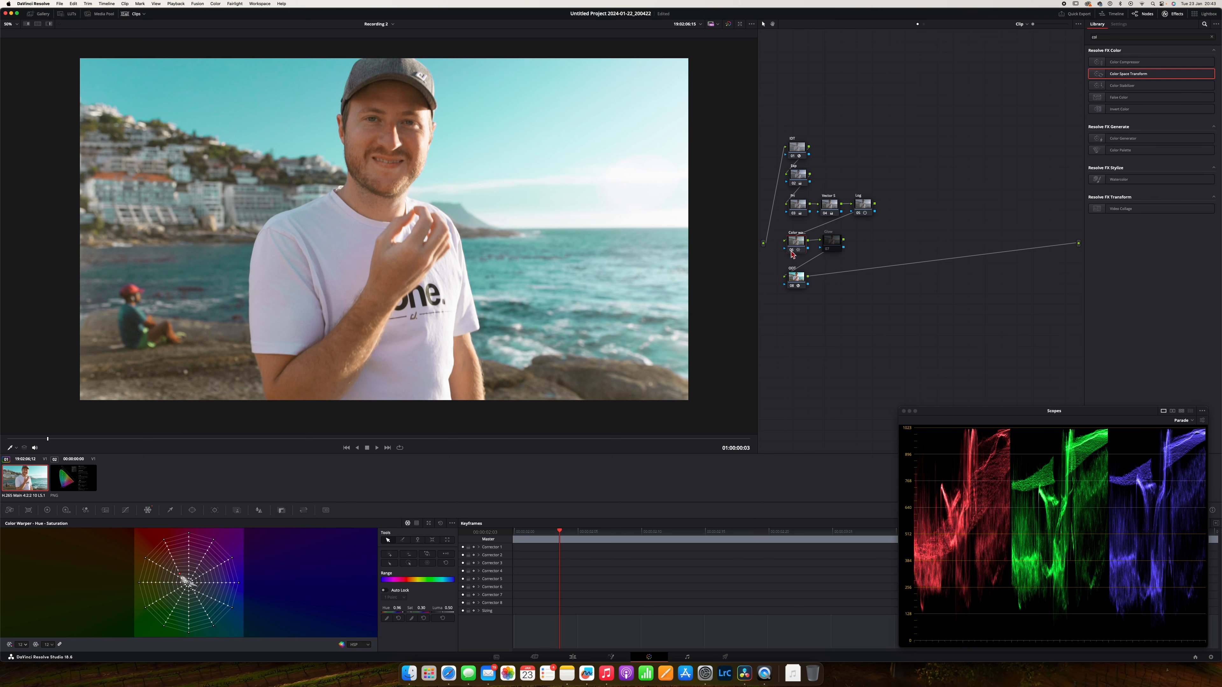
click(792, 251)
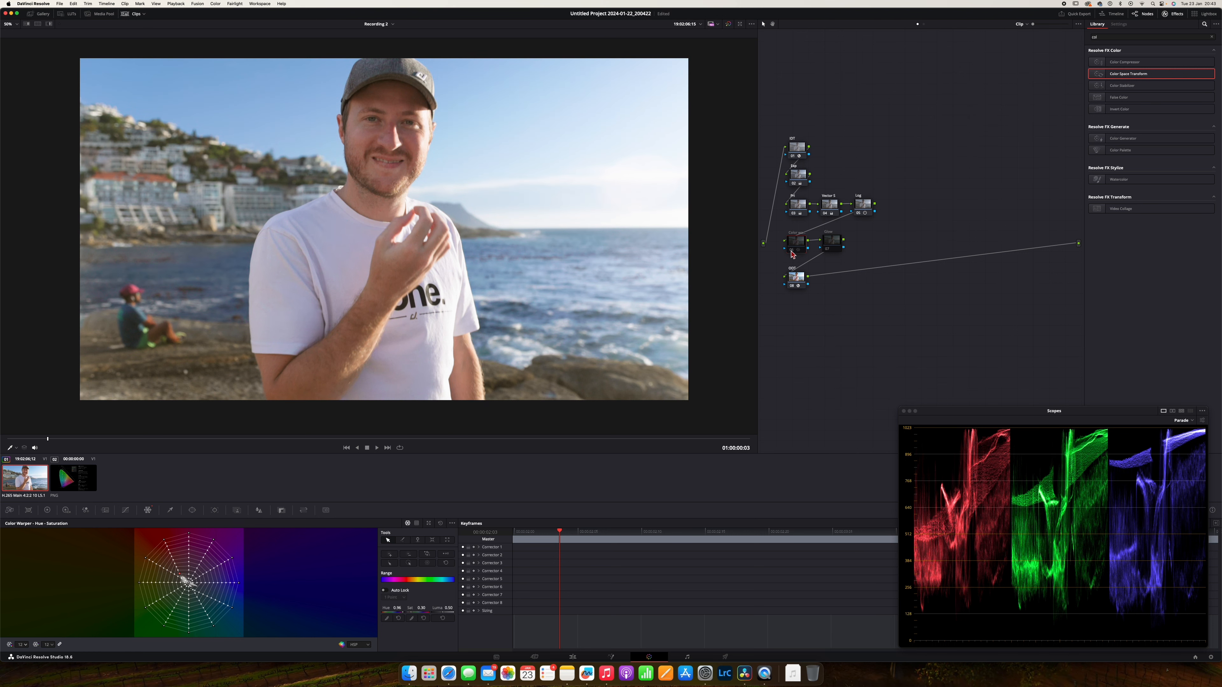
click(792, 251)
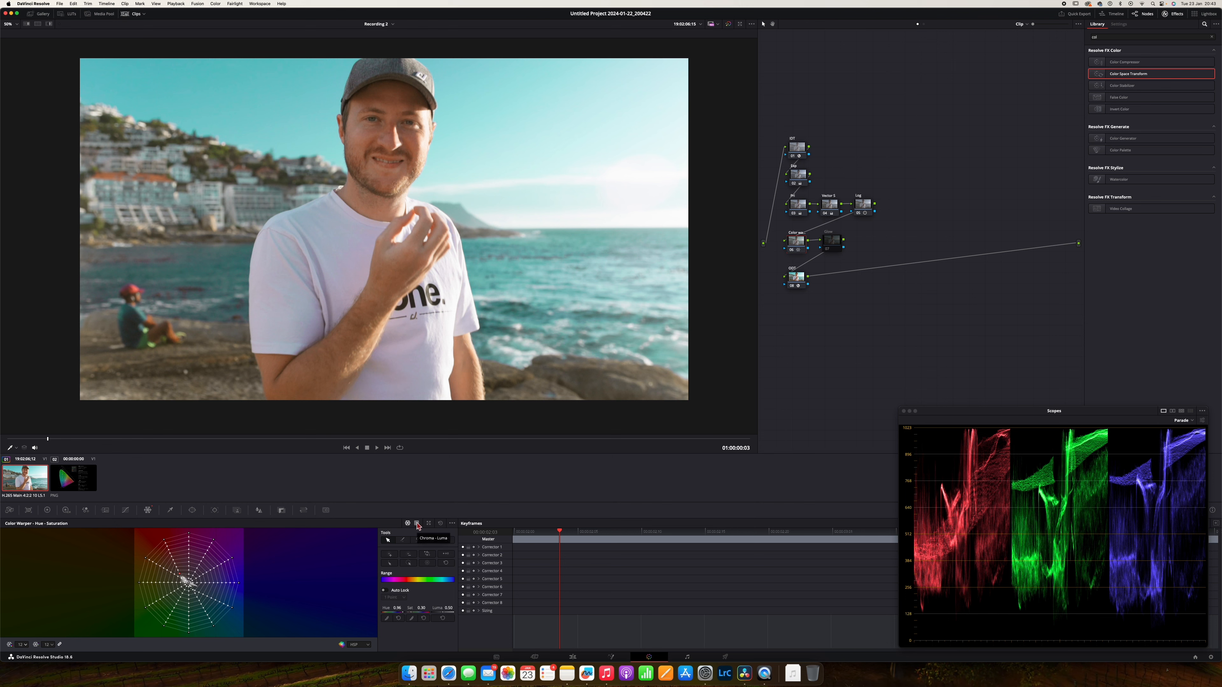
Try Chroma - Luma warps on the face and sky, and reset them.
click(416, 524)
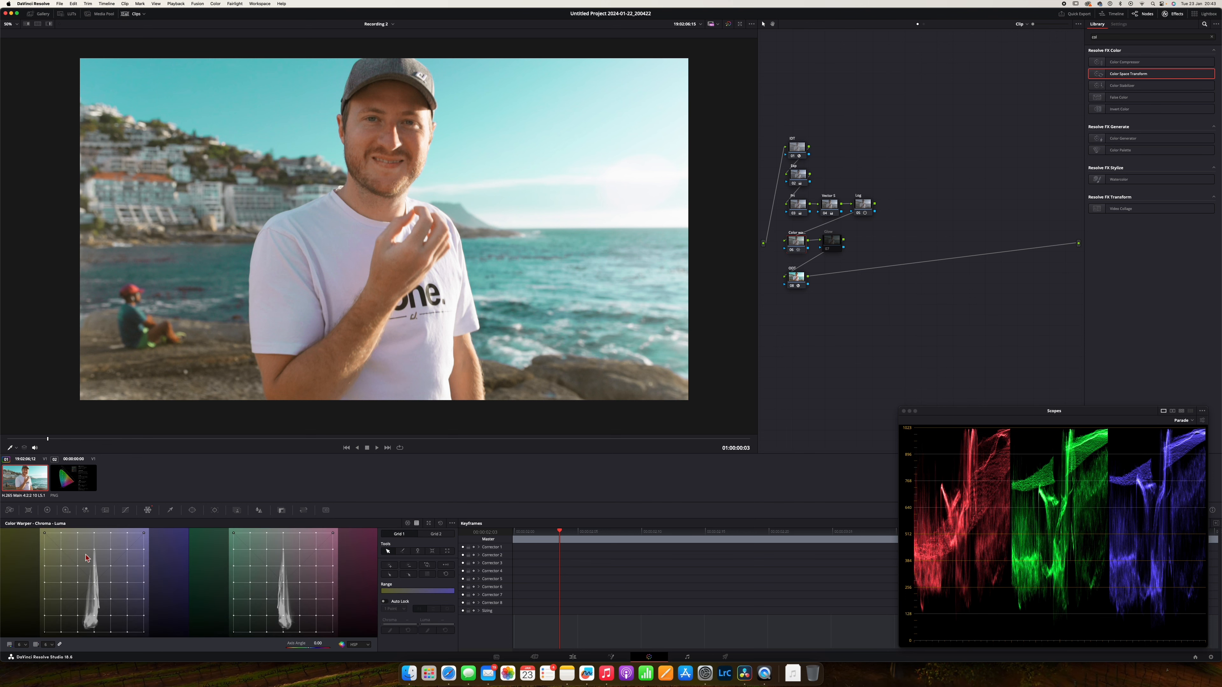
click(370, 139)
click(527, 127)
mouse_move(526, 123)
mouse_down()
mouse_move(570, 123)
mouse_move(522, 127)
mouse_move(524, 106)
mouse_move(528, 133)
mouse_up()
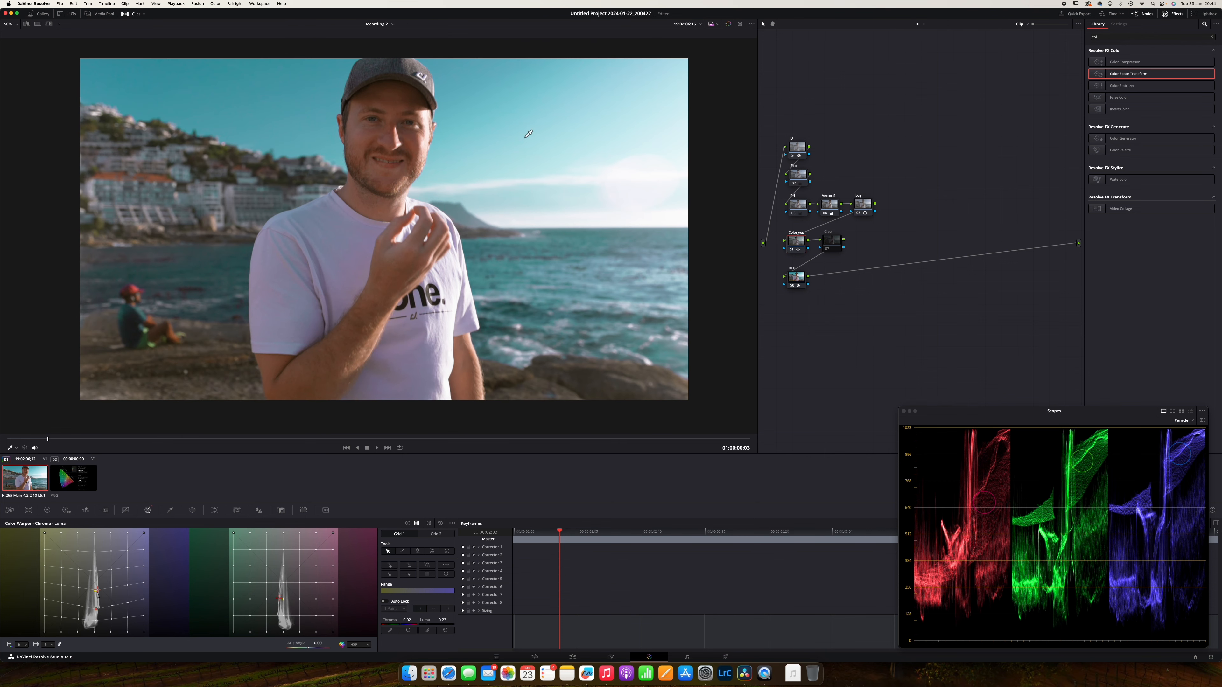
key(super+z)
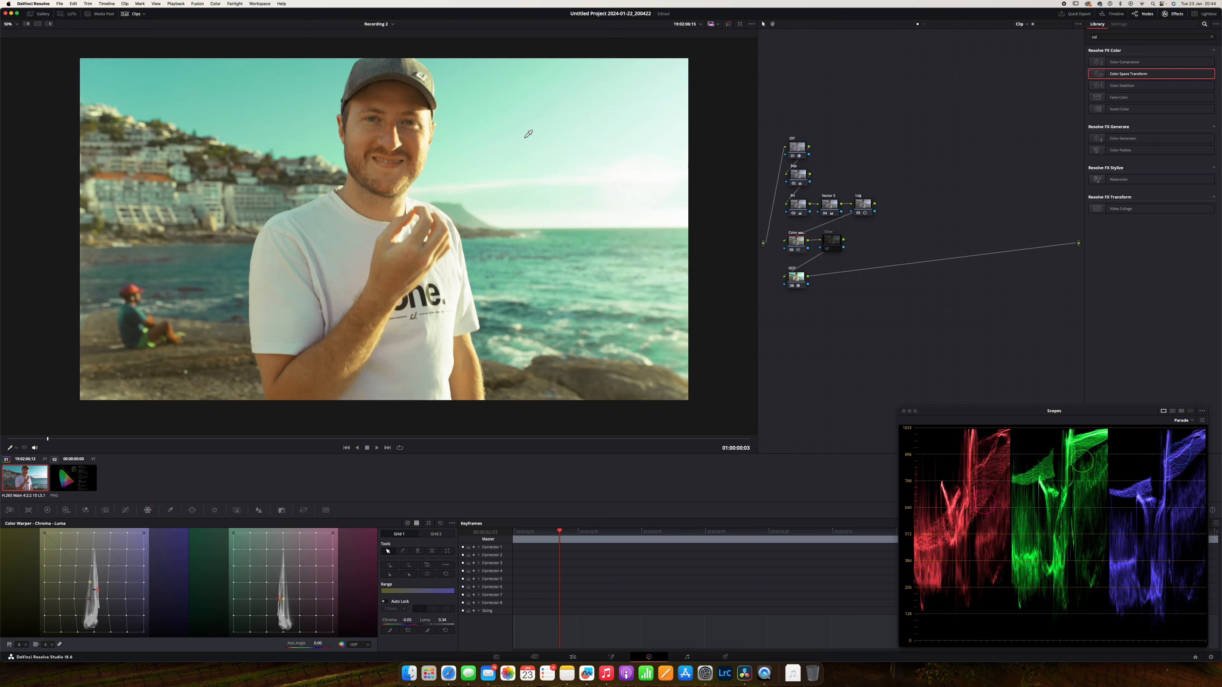
click(440, 523)
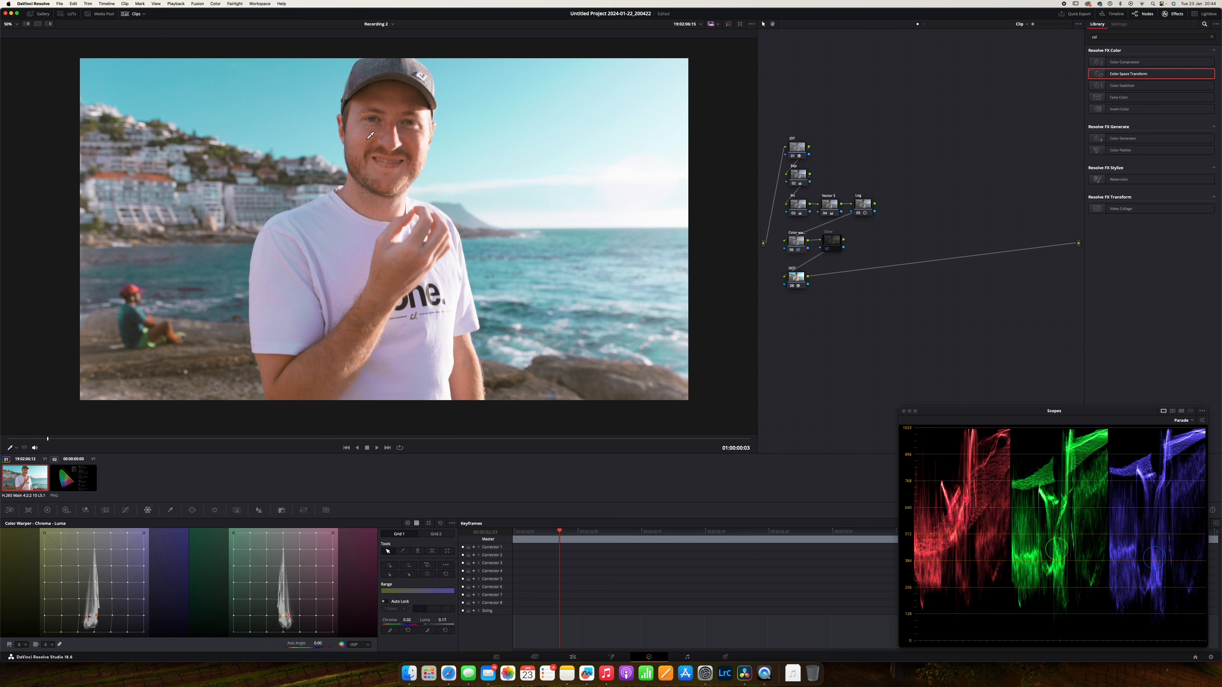
Return the Color Warper to Hue - Saturation mode and recheck the image with its node disabled and enabled.
click(406, 524)
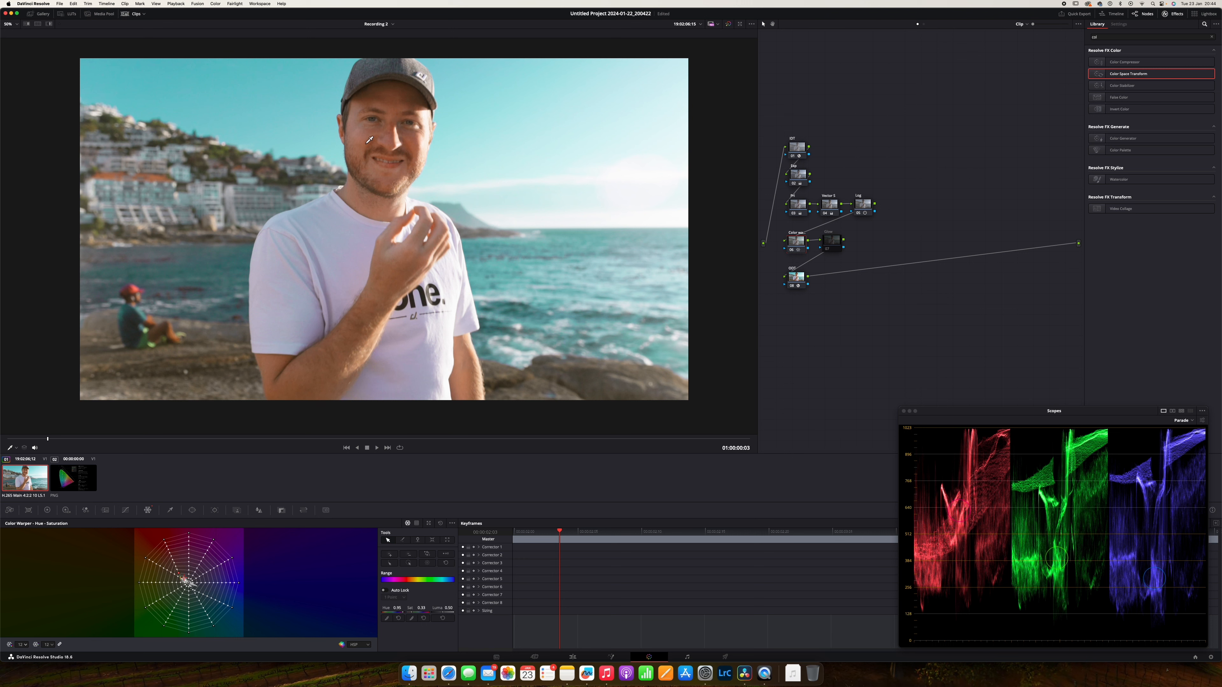
click(793, 252)
click(793, 251)
Enable the Glow node, search the effects library for "glow", and apply the Glow effect to that node.
drag(837, 245, 832, 246)
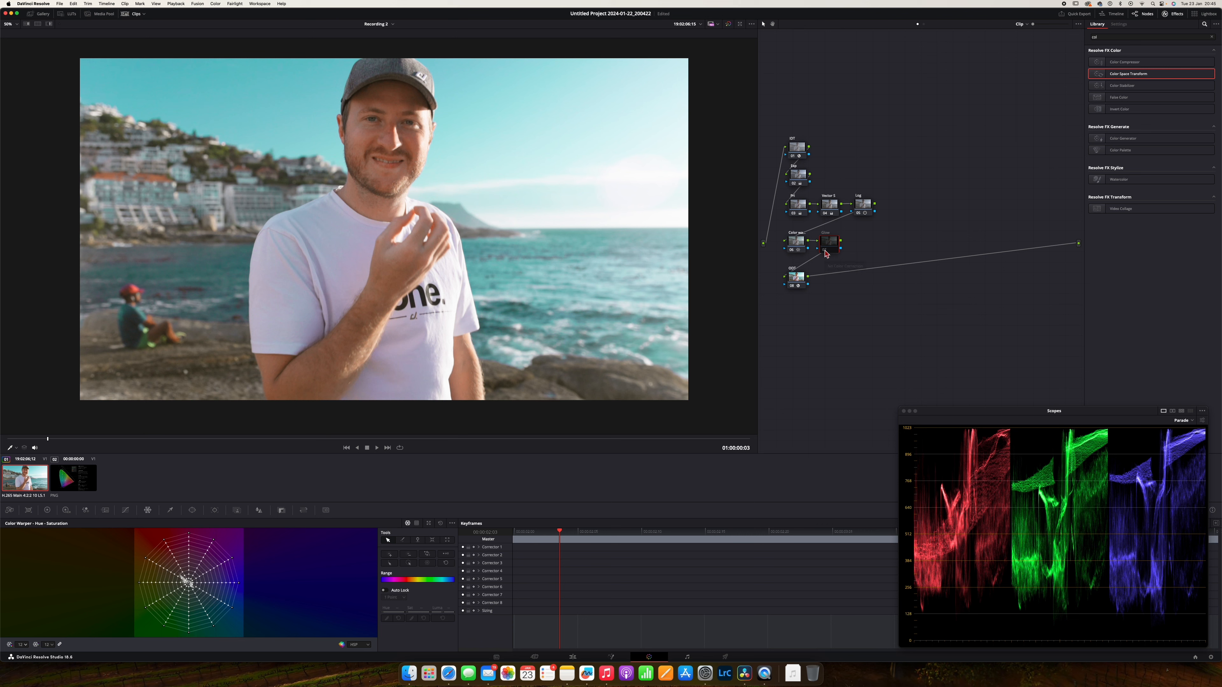
click(1110, 37)
text(glow)
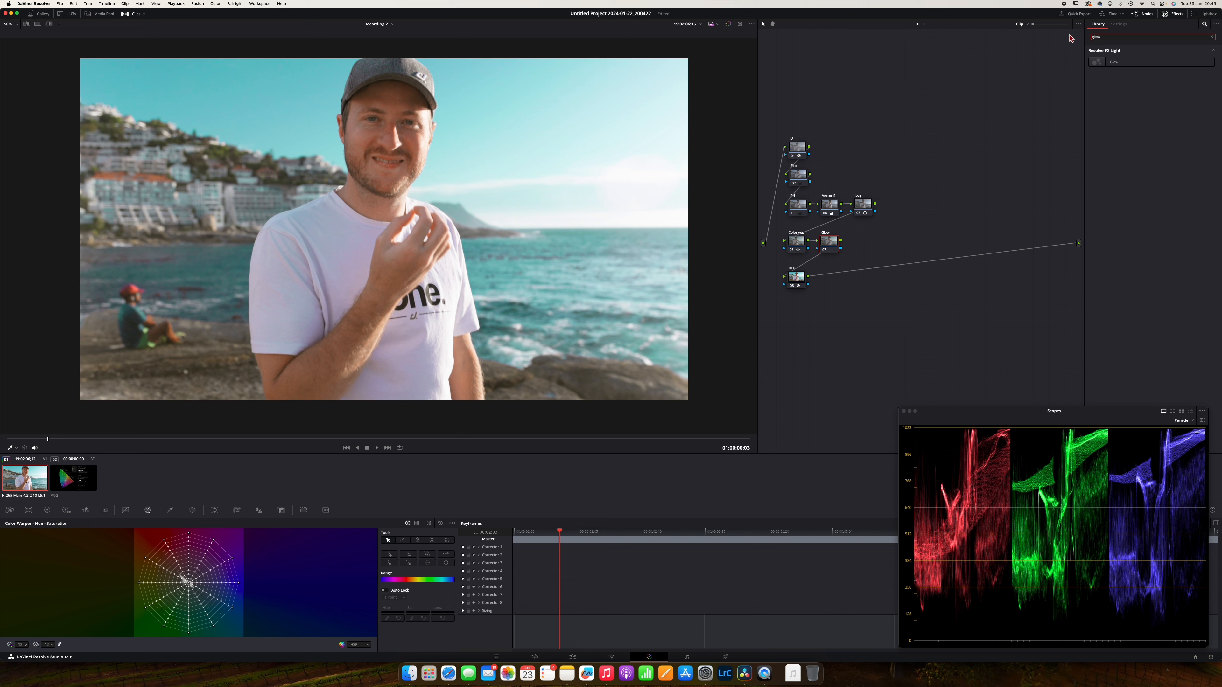
drag(1114, 62, 829, 253)
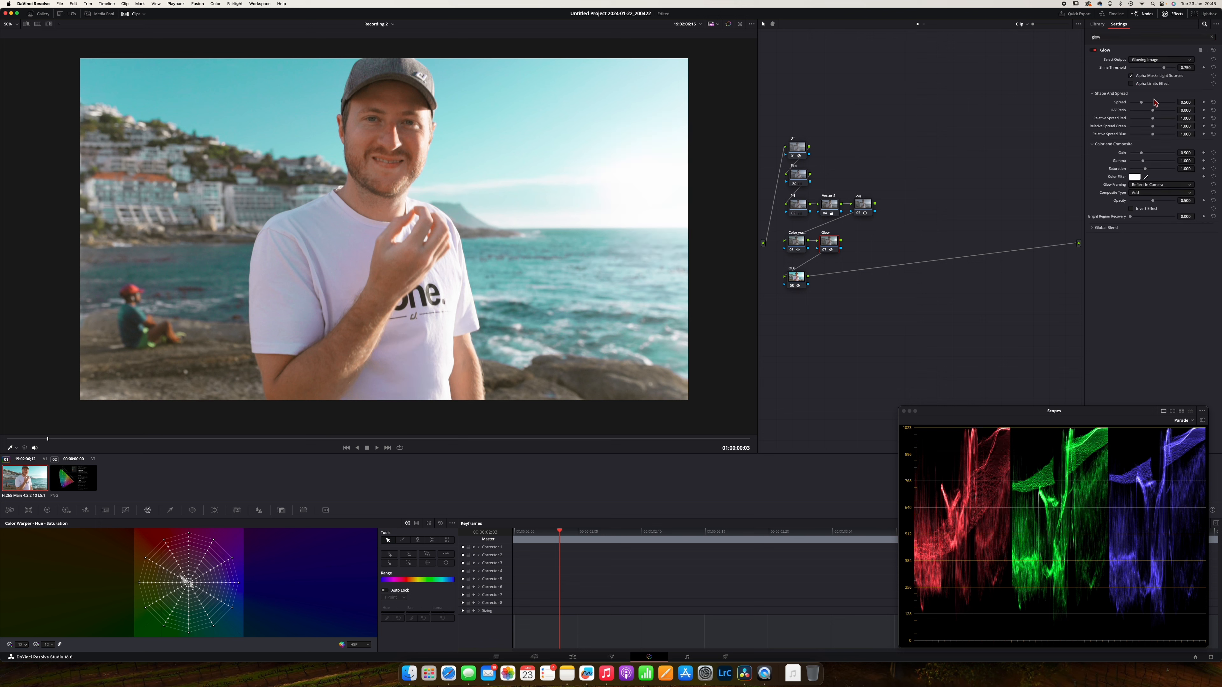
Review the glow's composite types, keeping Add, and slightly lower its Shine Threshold.
click(1144, 194)
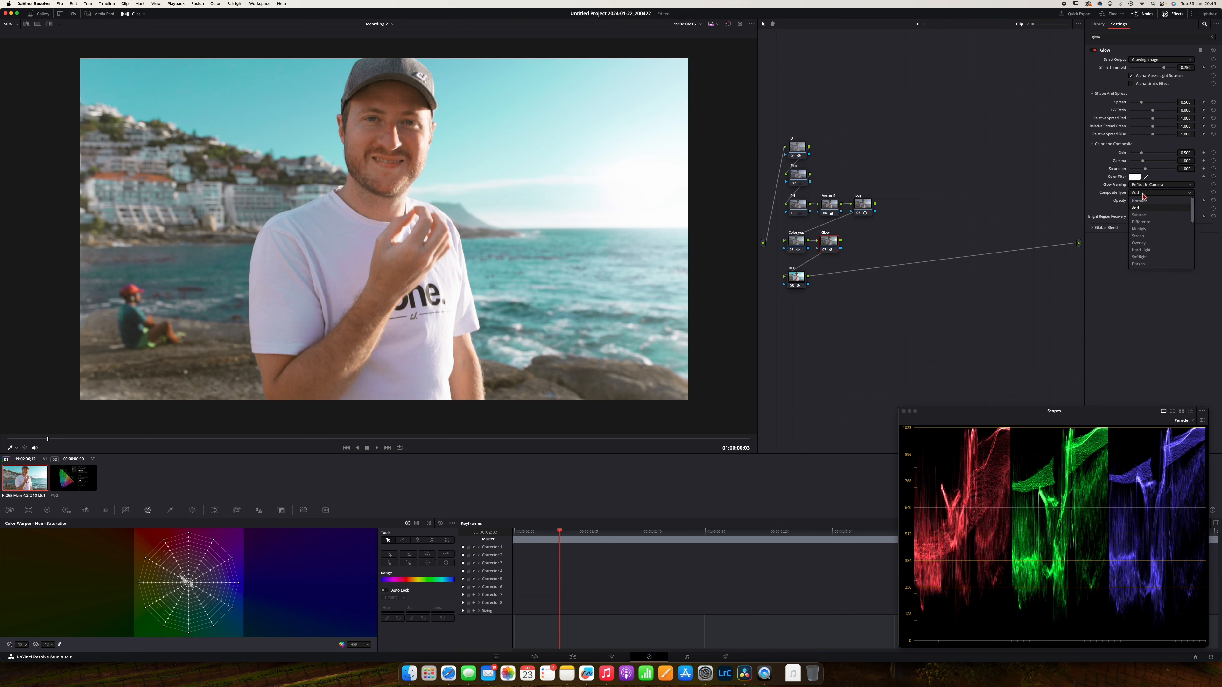
click(1144, 194)
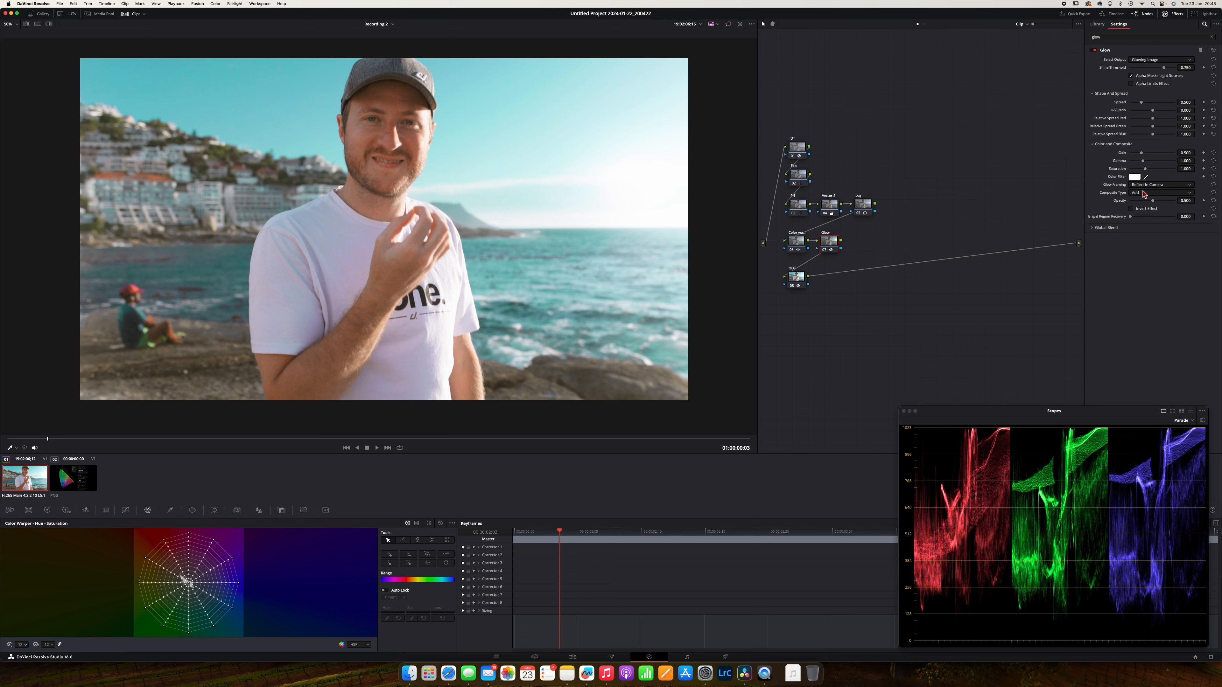
mouse_move(1164, 68)
mouse_down()
mouse_move(1136, 70)
mouse_move(1163, 74)
mouse_up()
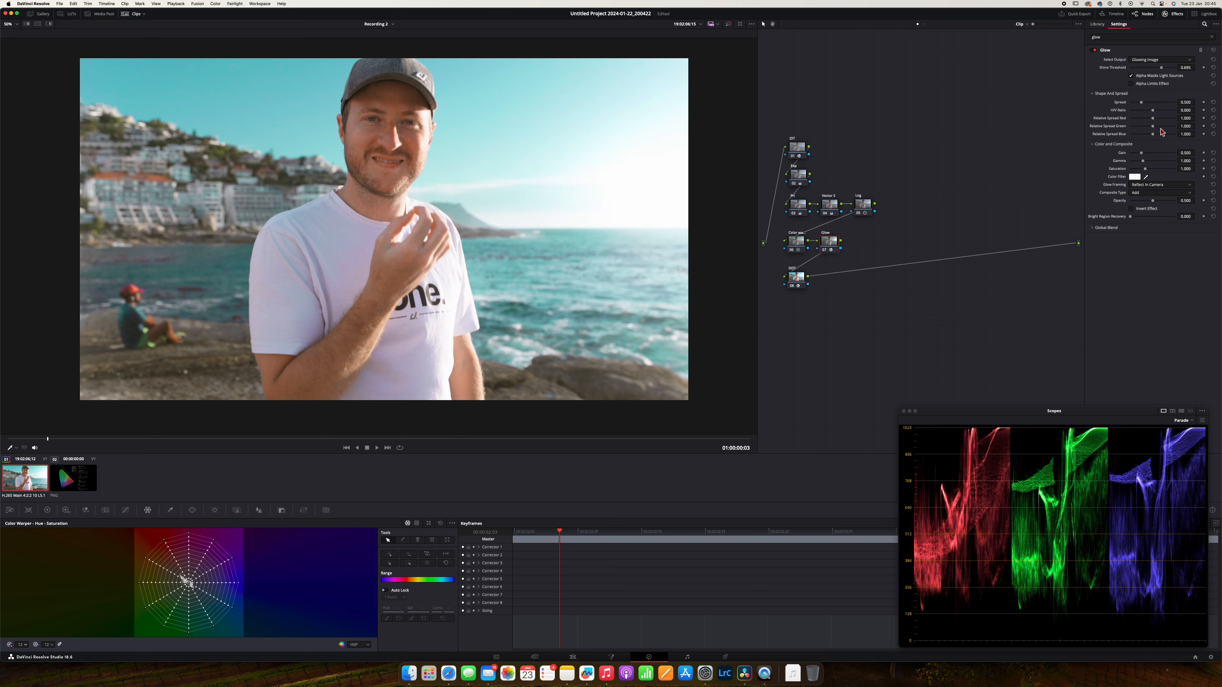
Set the glow's color filter to a pale warm yellow.
click(1135, 178)
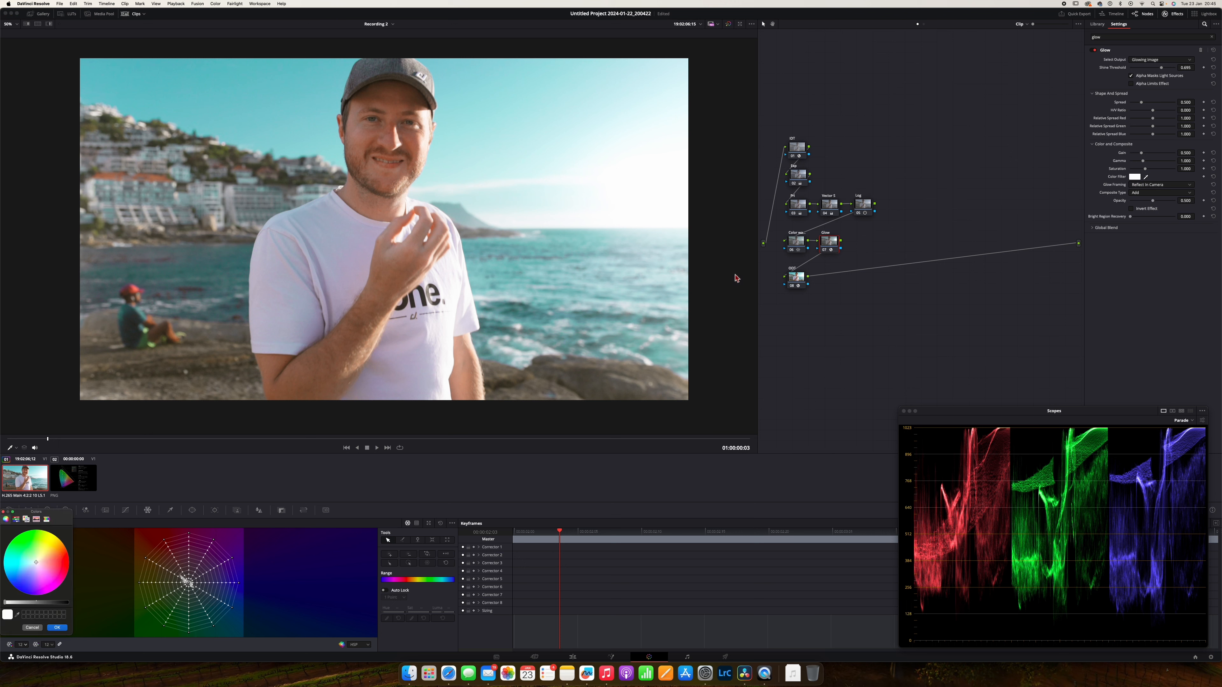
click(39, 556)
drag(39, 557, 41, 559)
drag(42, 558, 44, 559)
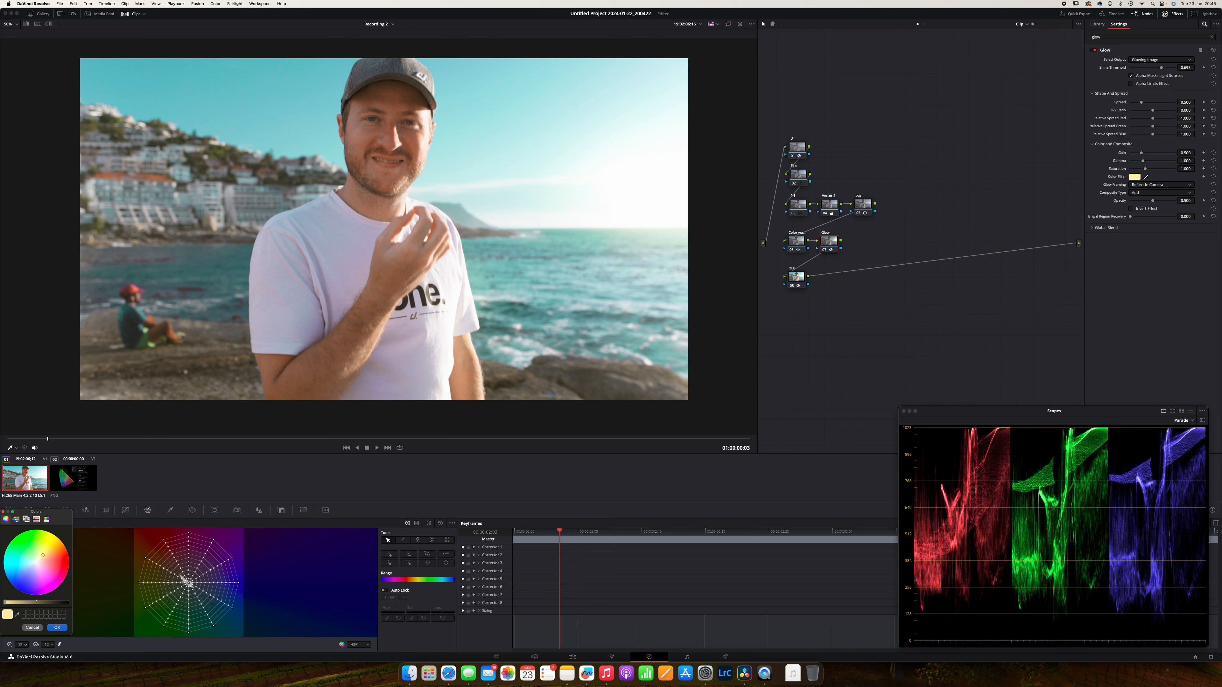
click(56, 627)
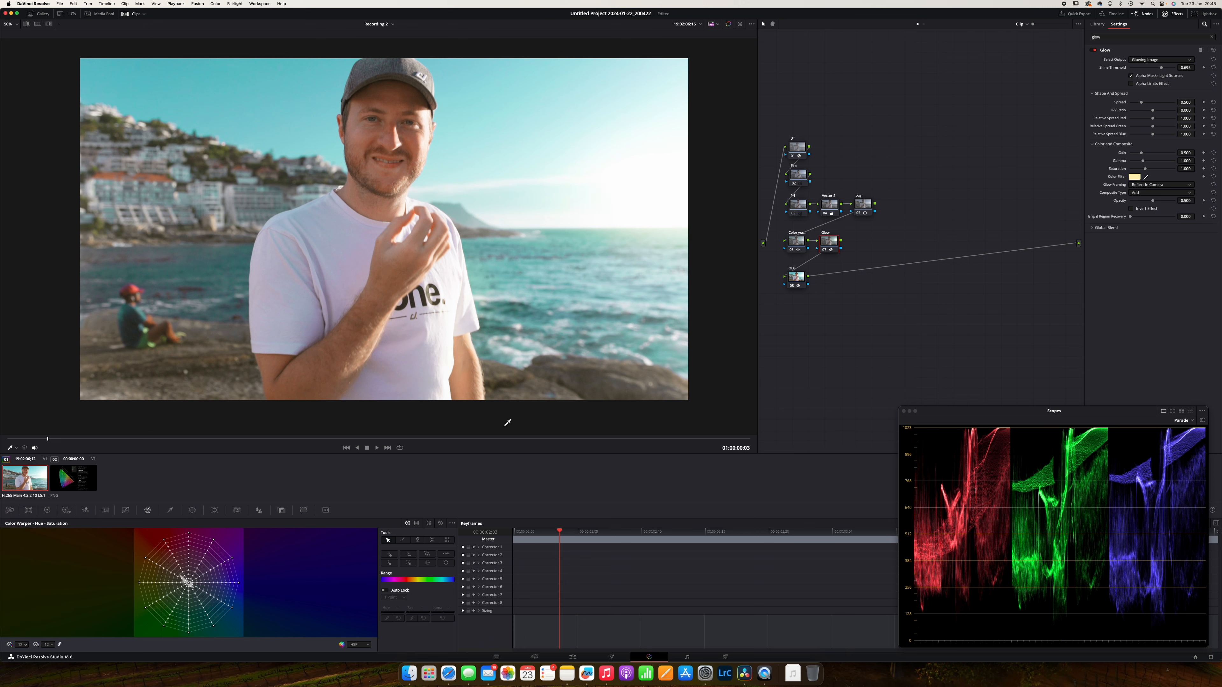
Lower the glow's Global Blend to about 0.76 and compare the image with the Glow node disabled and enabled.
click(1098, 228)
drag(1175, 237, 1165, 240)
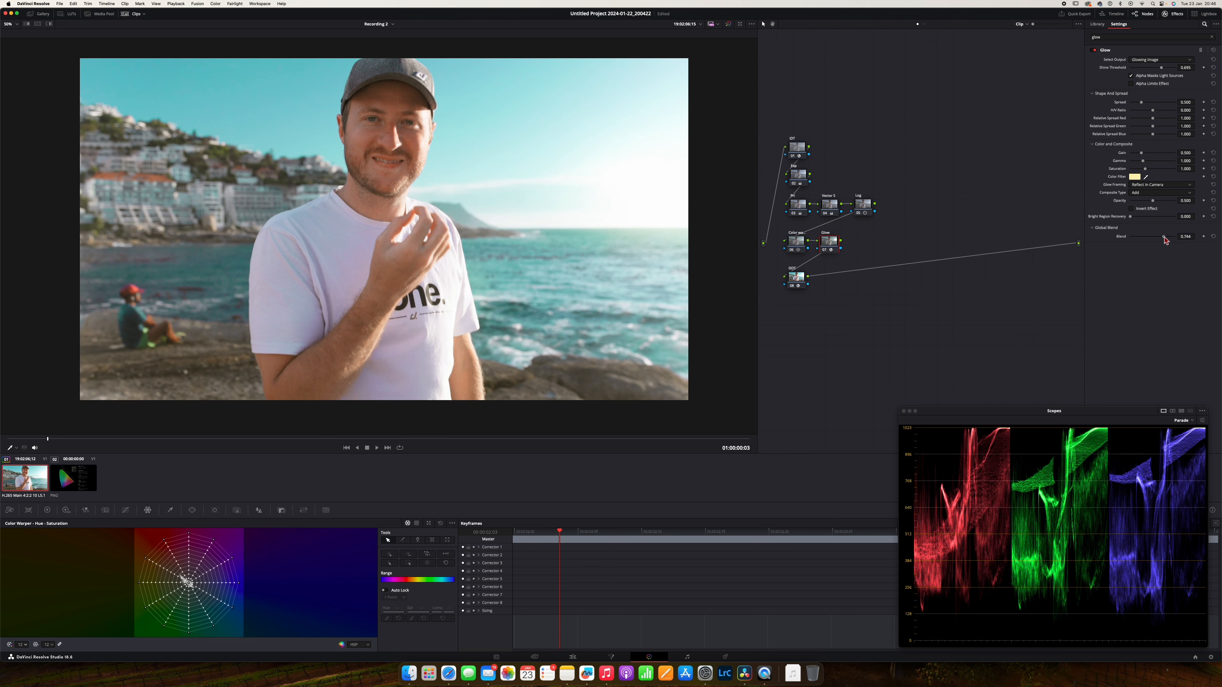
click(825, 249)
click(825, 252)
click(825, 252)
click(826, 252)
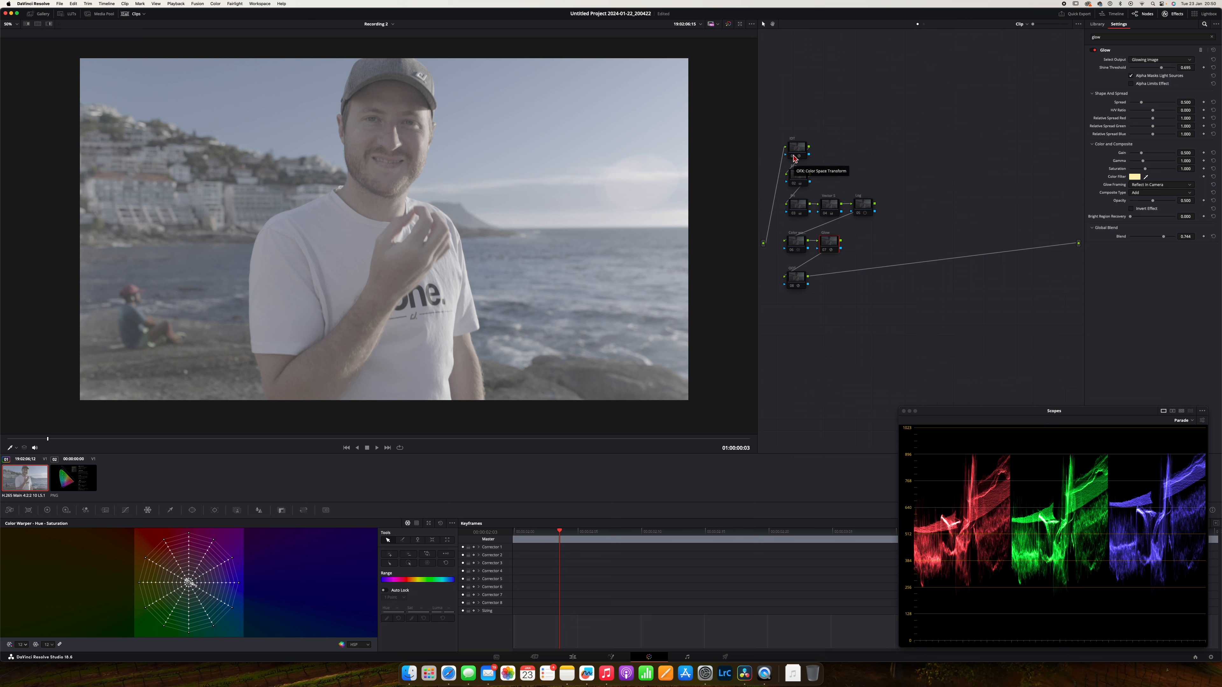
Re-enable the input and output color space transform nodes, plus the exposure node and the first balancing node in the row below it.
click(793, 156)
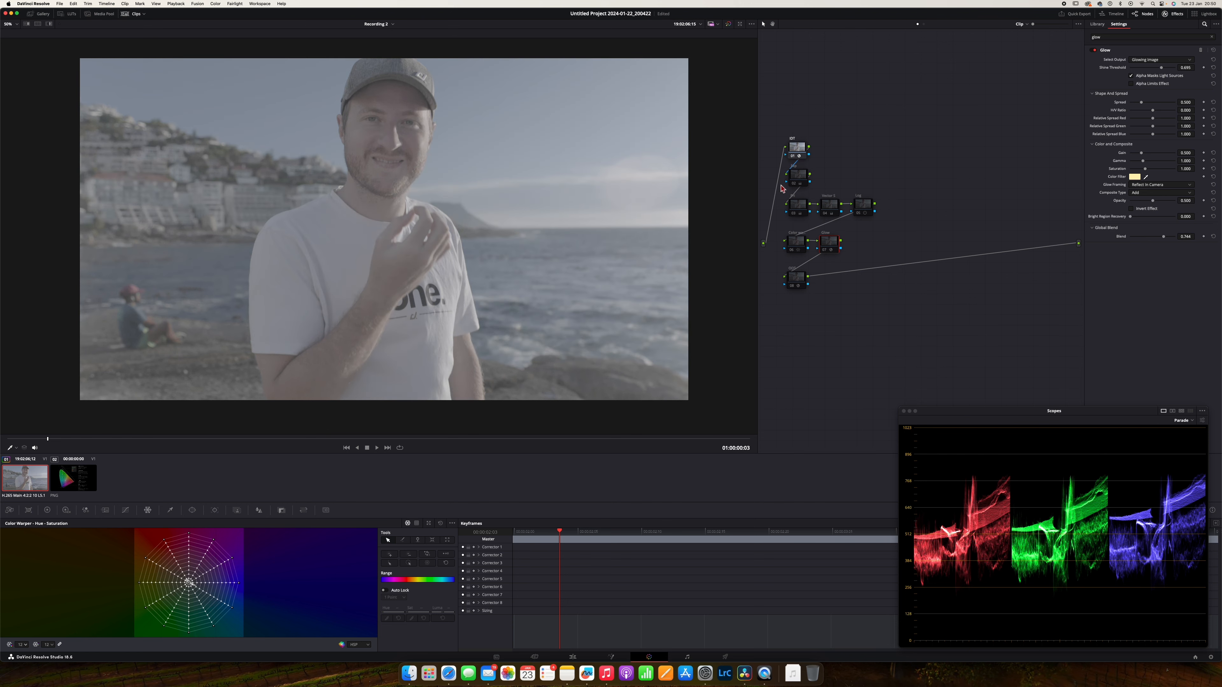
click(792, 286)
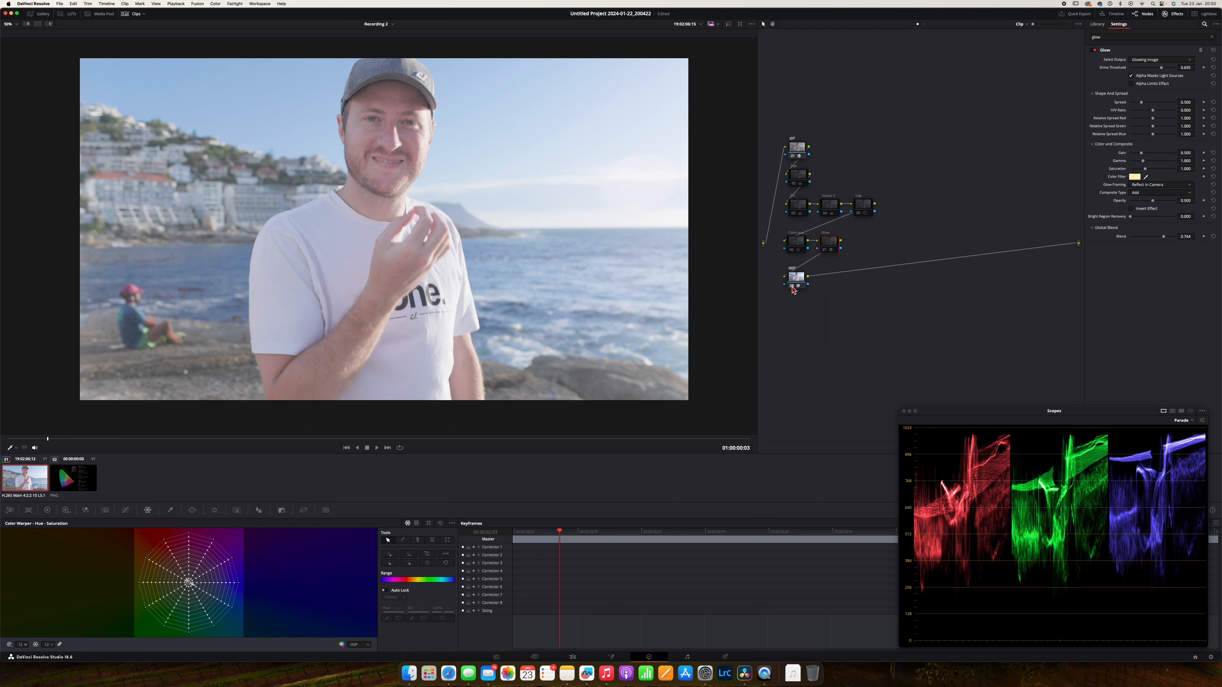
click(794, 183)
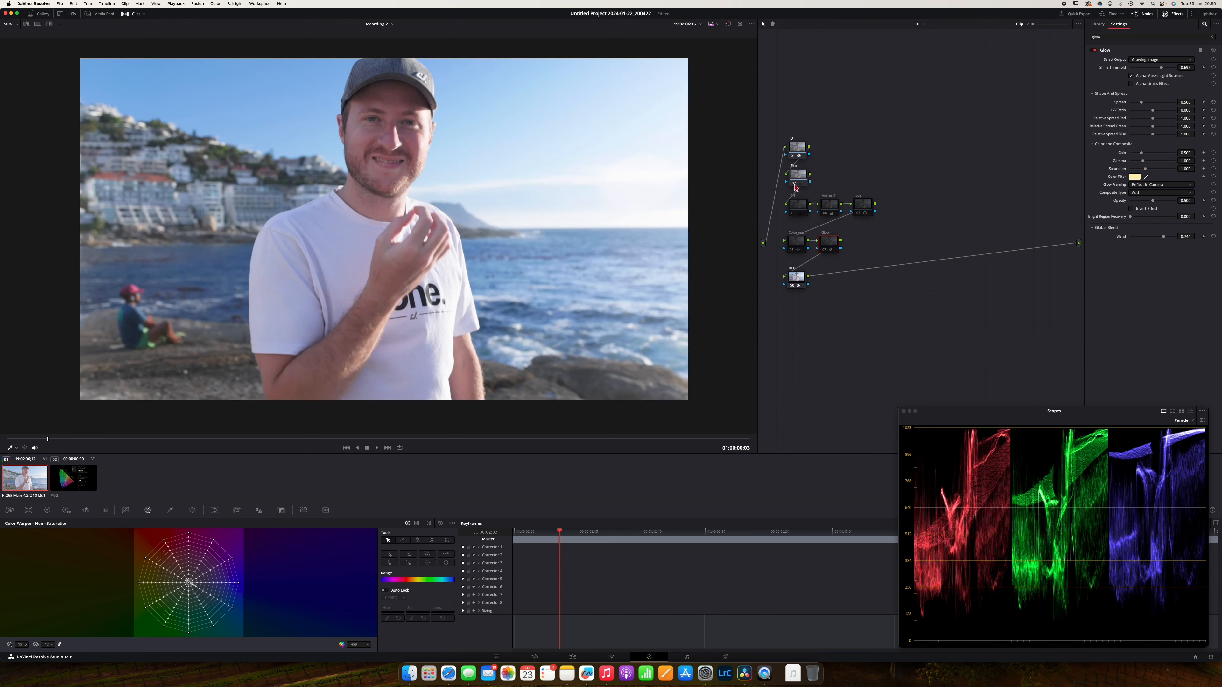
click(795, 218)
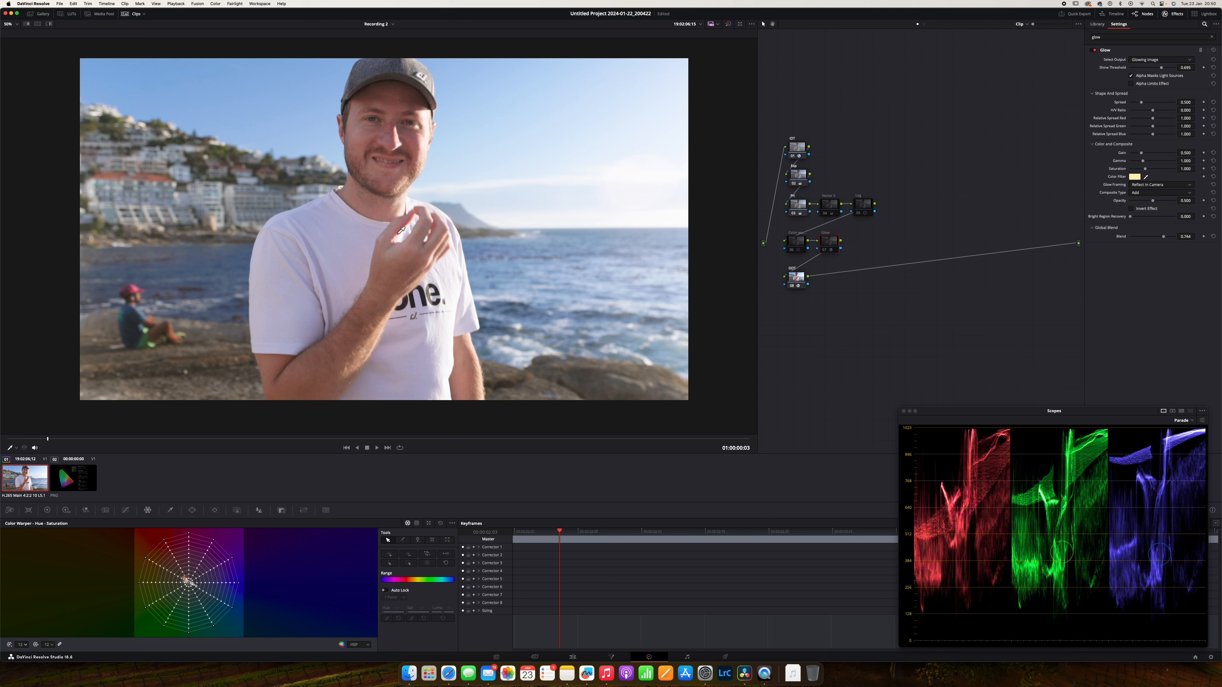
Re-enable the remaining nodes one by one through Log, Color Warper and Glow, rechecking the node before Log off and on.
click(826, 218)
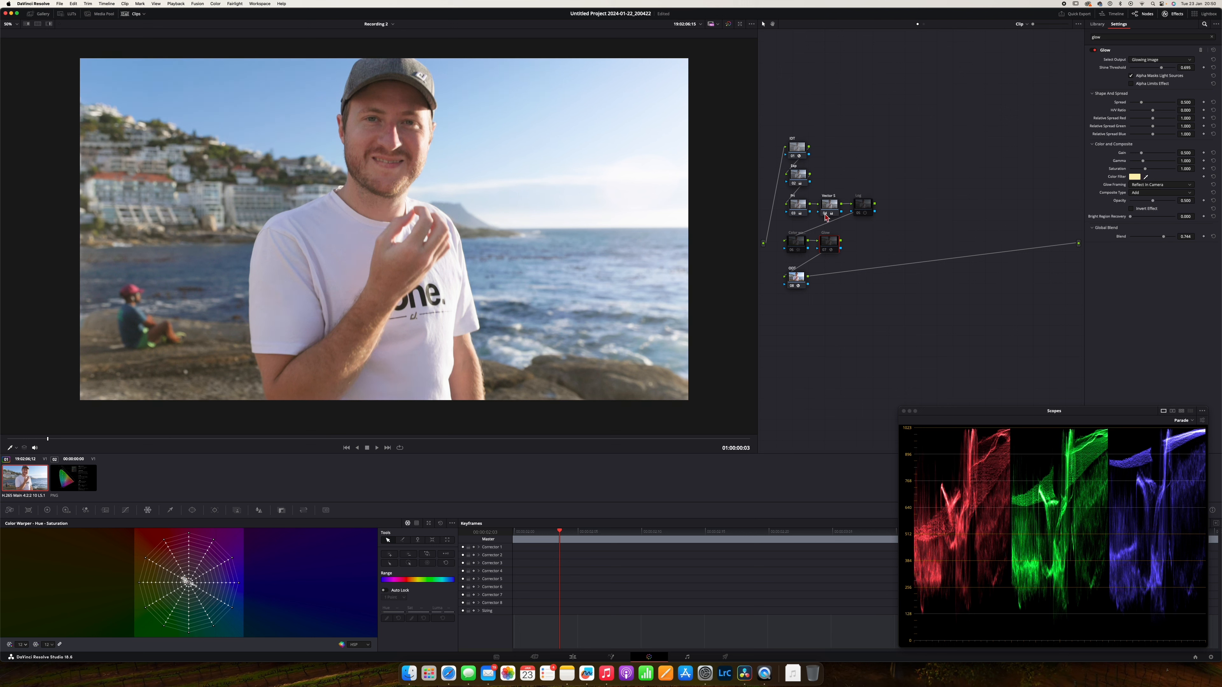
click(827, 217)
click(826, 217)
click(859, 213)
click(794, 251)
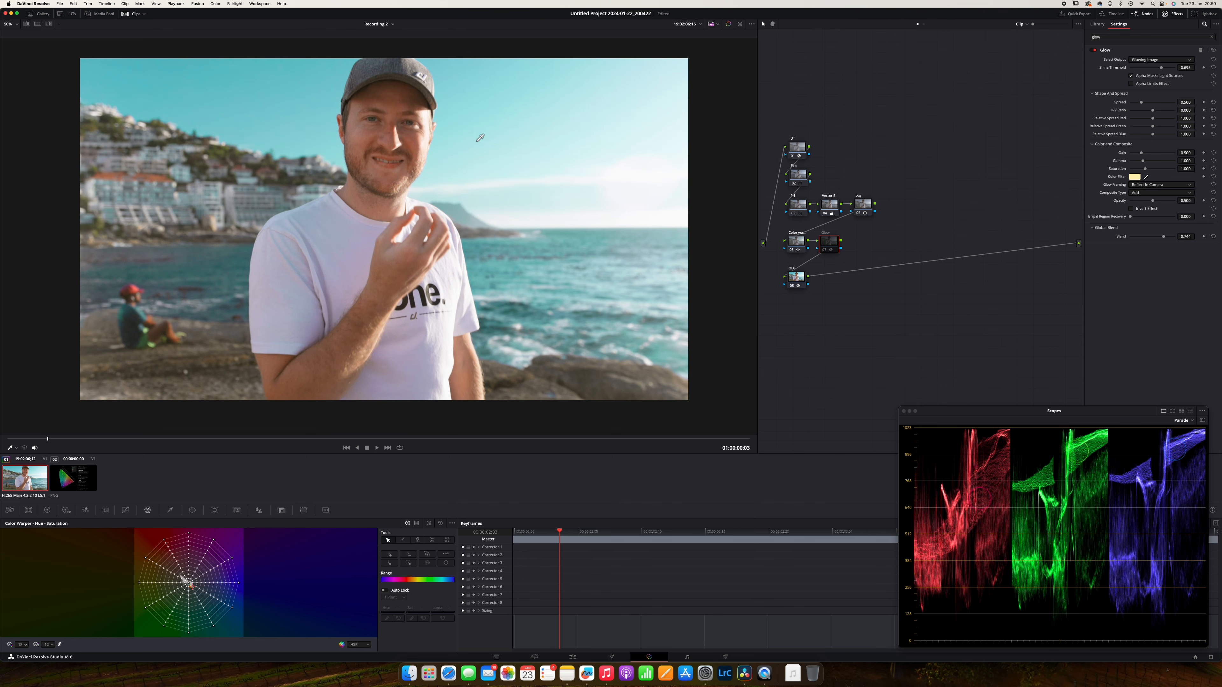
click(825, 251)
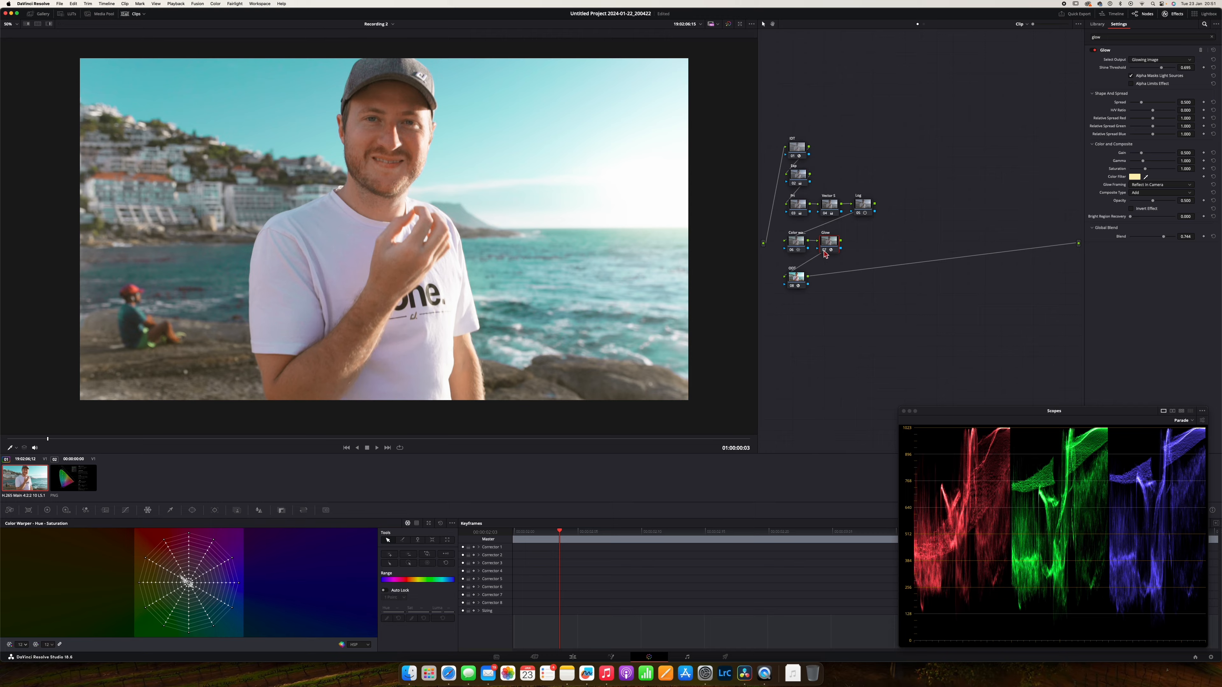